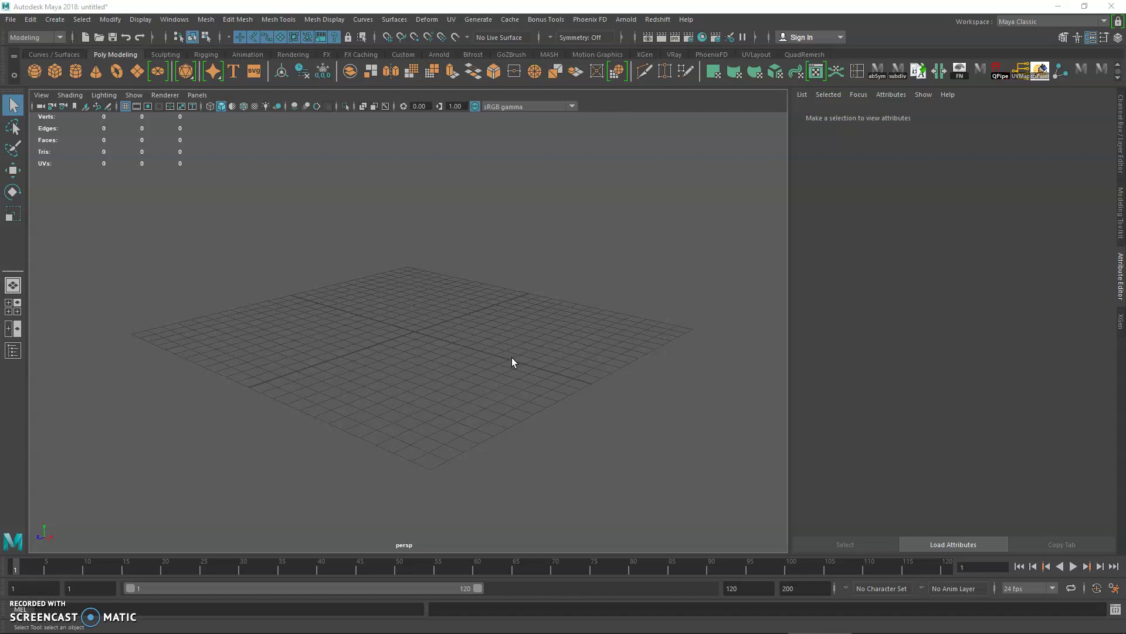
Bring the File Explorer window into view and look through the project folders from Project 01 to Project 08 in Project Maya.
{"action": "left_click_drag", "start_coordinate": [1125, 105], "coordinate": [385, 73]}
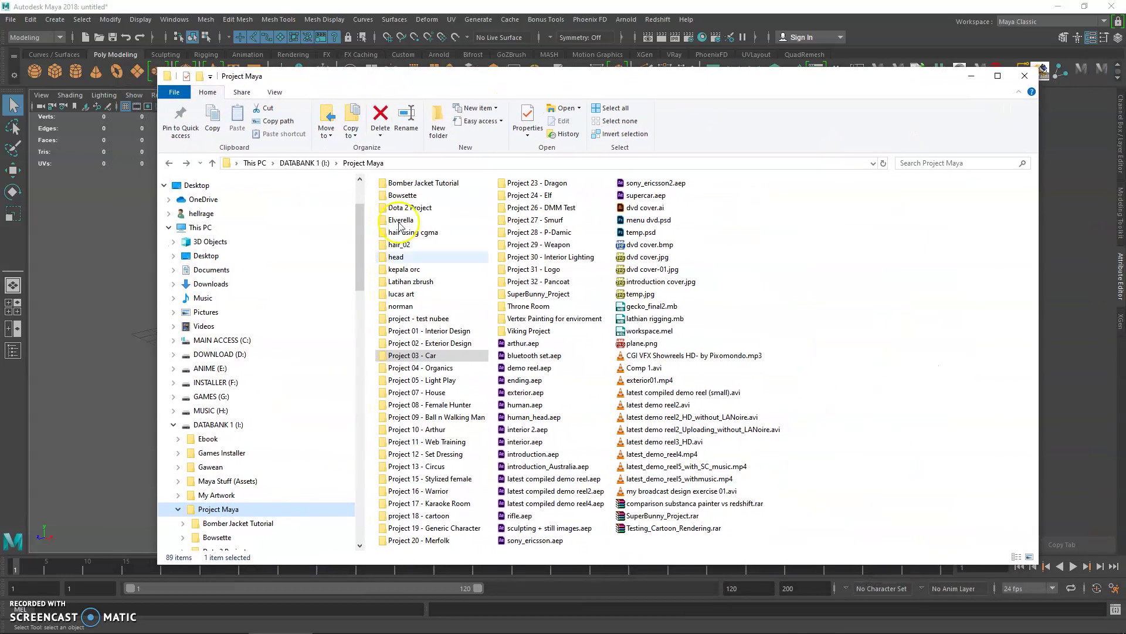
{"action": "left_click", "coordinate": [477, 333]}
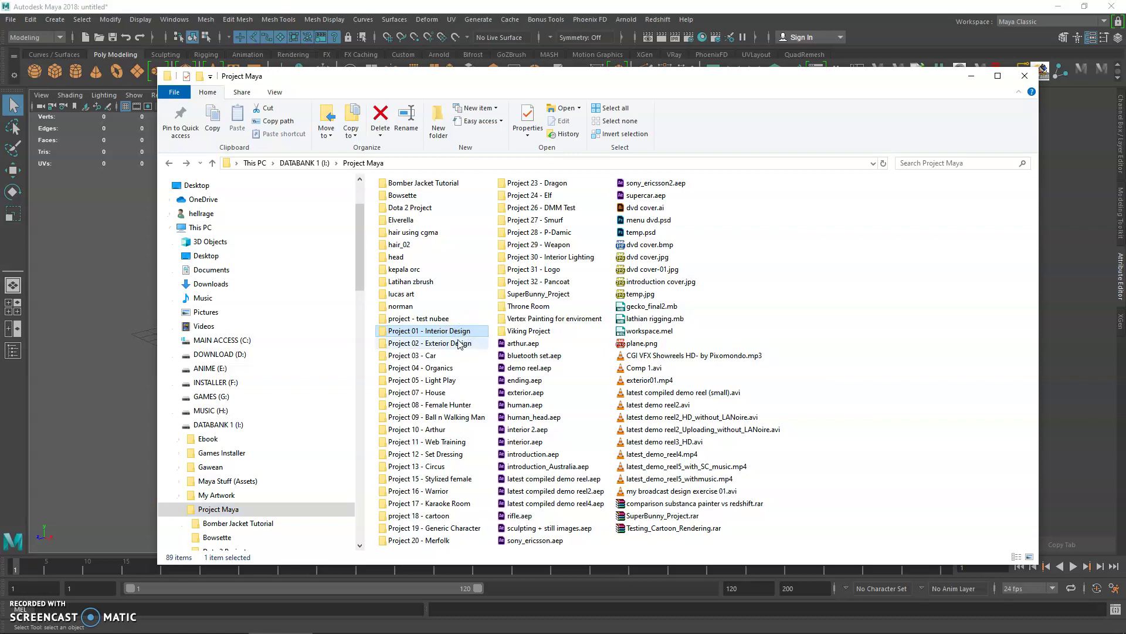
{"action": "double_click", "coordinate": [447, 337]}
{"action": "left_click", "coordinate": [447, 345]}
{"action": "left_click", "coordinate": [435, 356]}
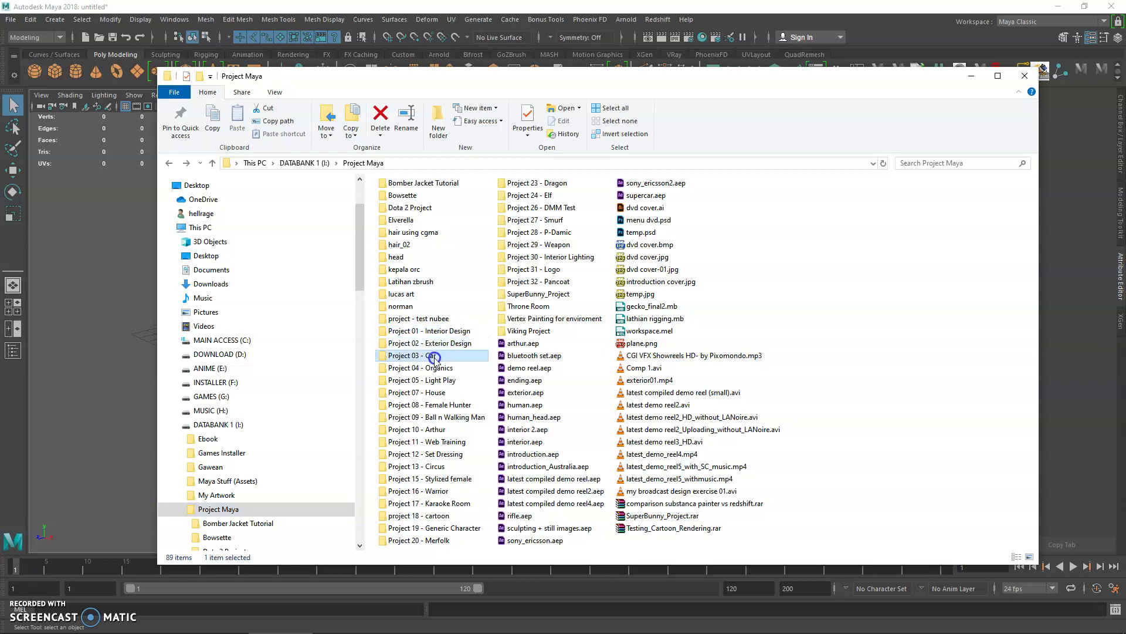
{"action": "left_click", "coordinate": [439, 368]}
{"action": "left_click", "coordinate": [443, 380]}
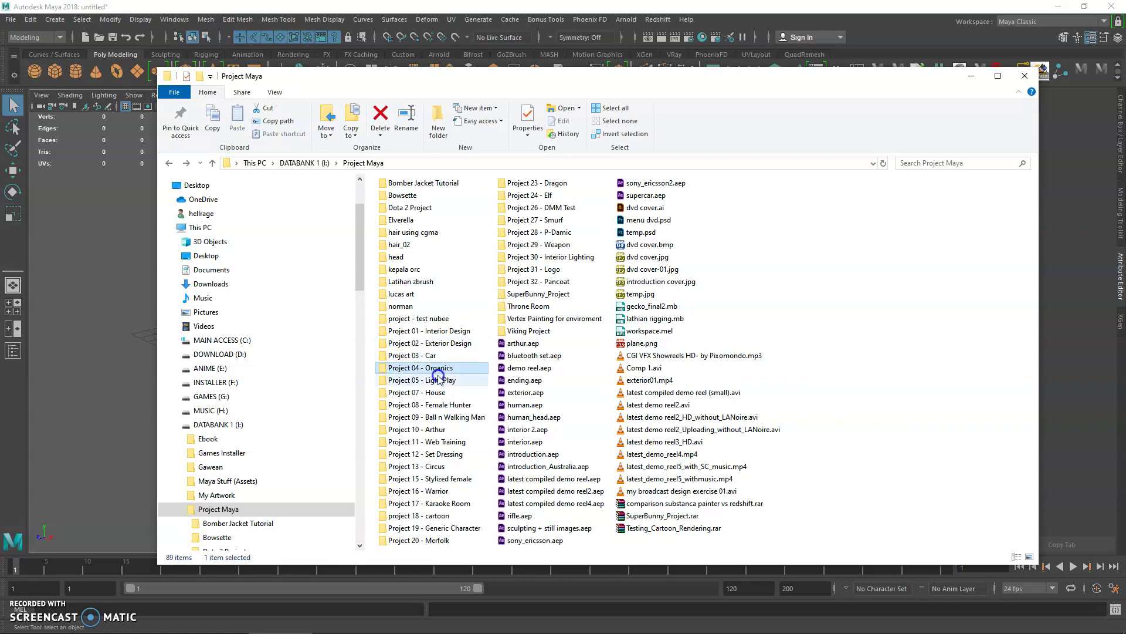
{"action": "left_click", "coordinate": [446, 392]}
{"action": "left_click", "coordinate": [450, 406]}
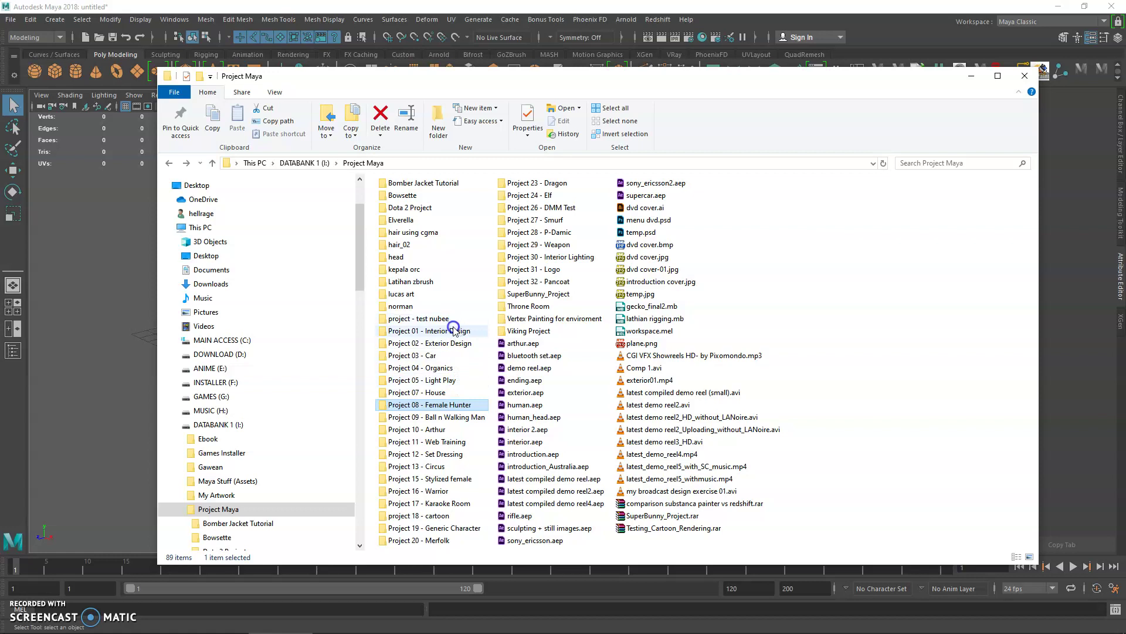
Open the Project 01 - Interior Design folder and examine its subfolders, including assets, data, fur and images.
{"action": "mouse_move", "coordinate": [461, 331]}
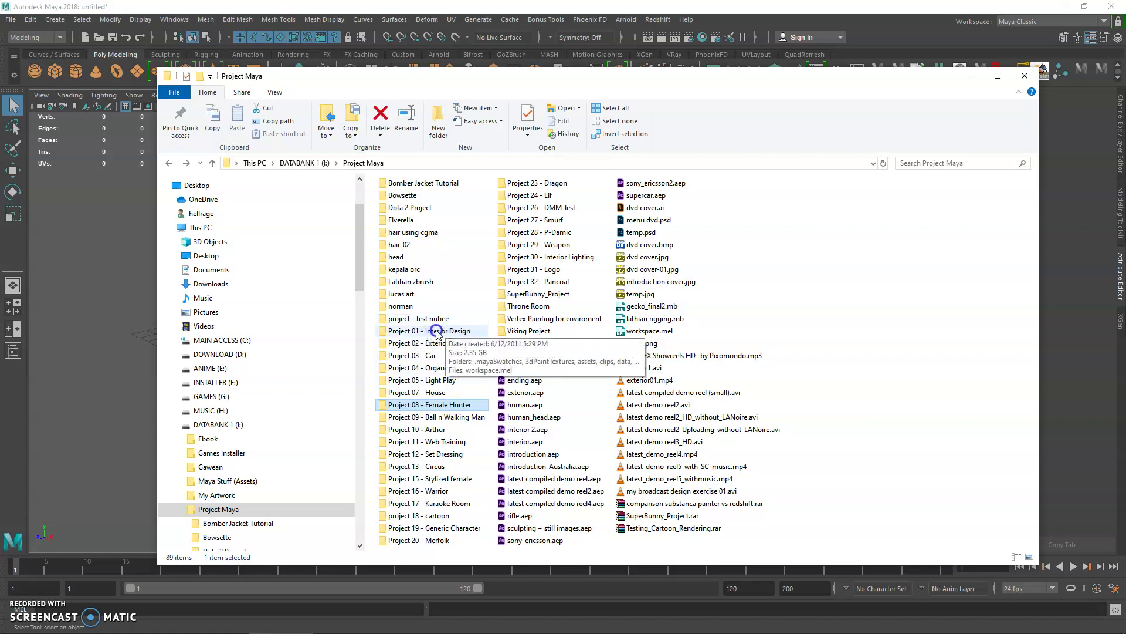
{"action": "double_click", "coordinate": [436, 332]}
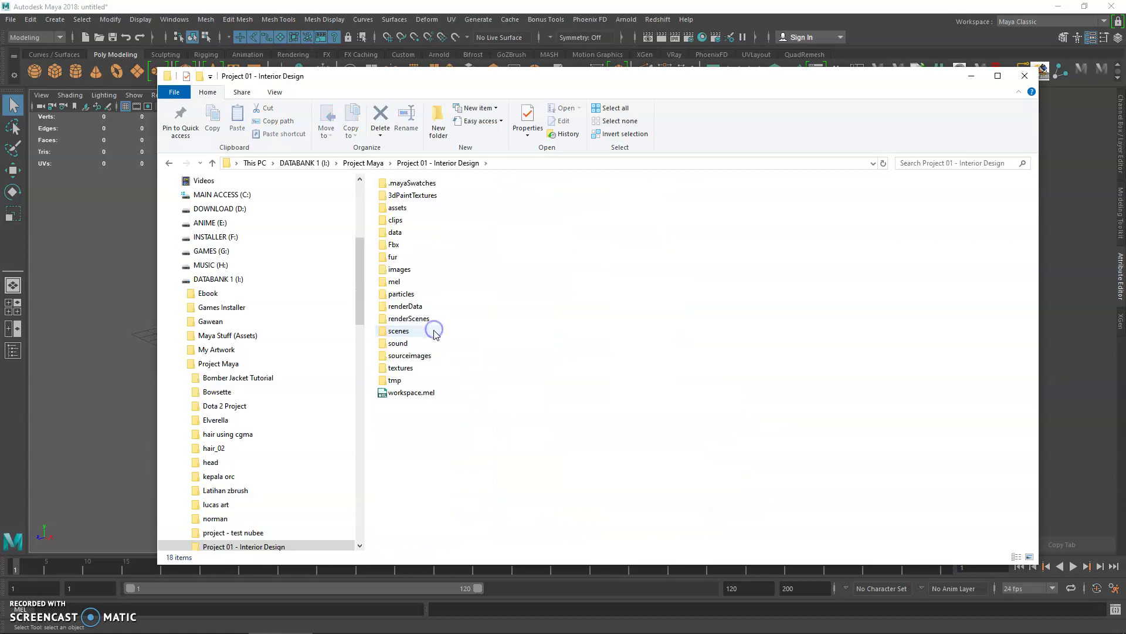
{"action": "left_click_drag", "start_coordinate": [497, 394], "coordinate": [375, 171]}
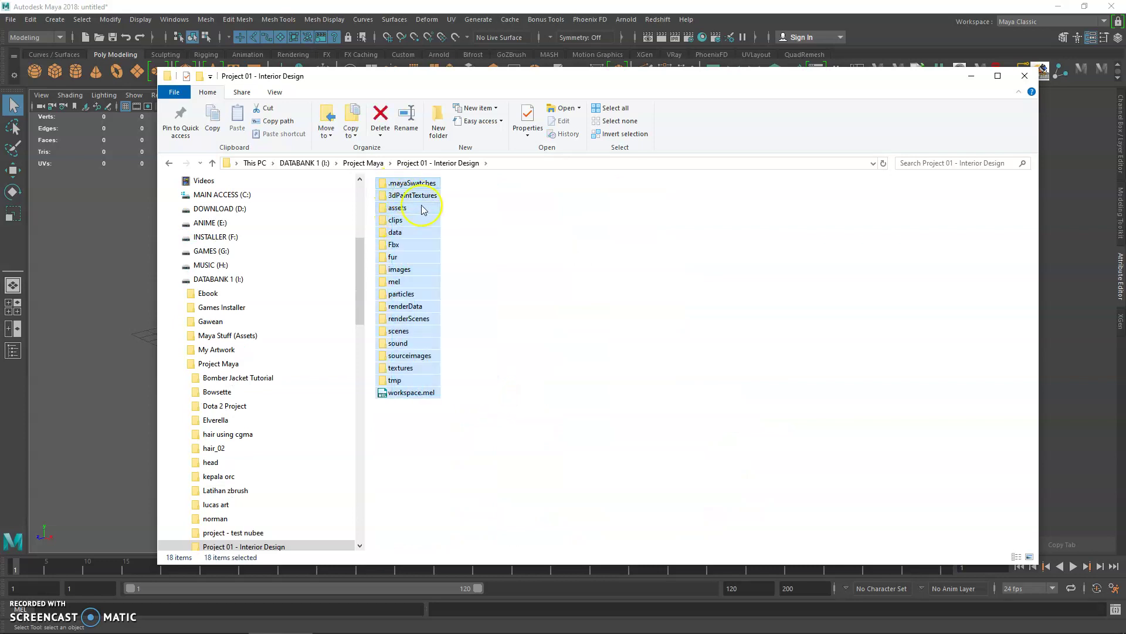
{"action": "left_click", "coordinate": [481, 237]}
{"action": "left_click", "coordinate": [411, 208]}
{"action": "left_click", "coordinate": [405, 232]}
{"action": "left_click", "coordinate": [399, 256]}
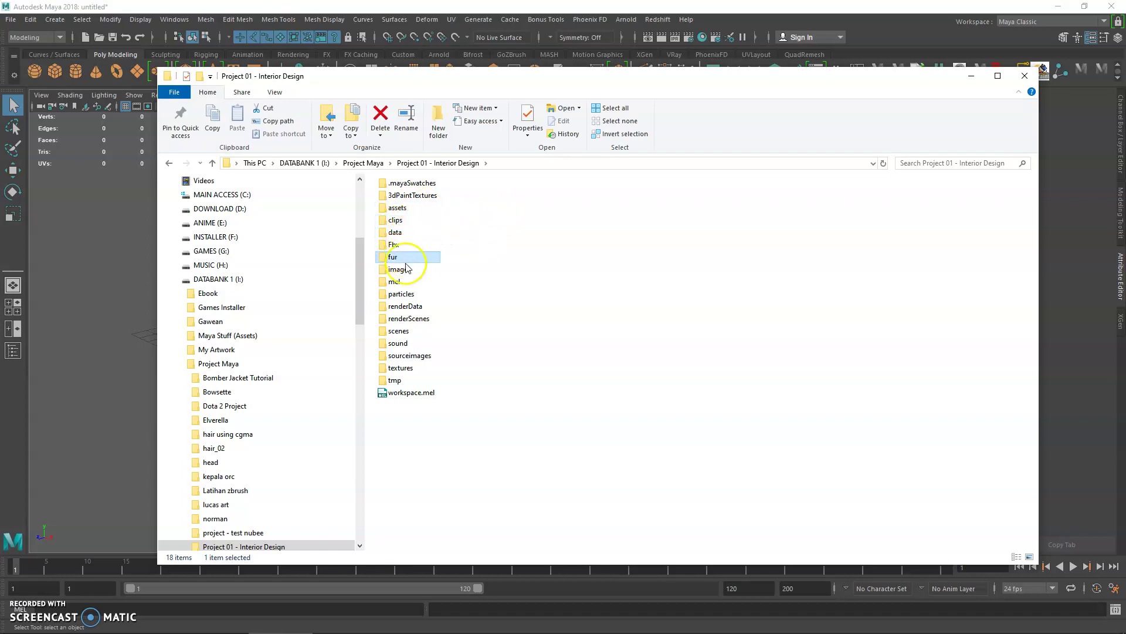
{"action": "left_click", "coordinate": [404, 270]}
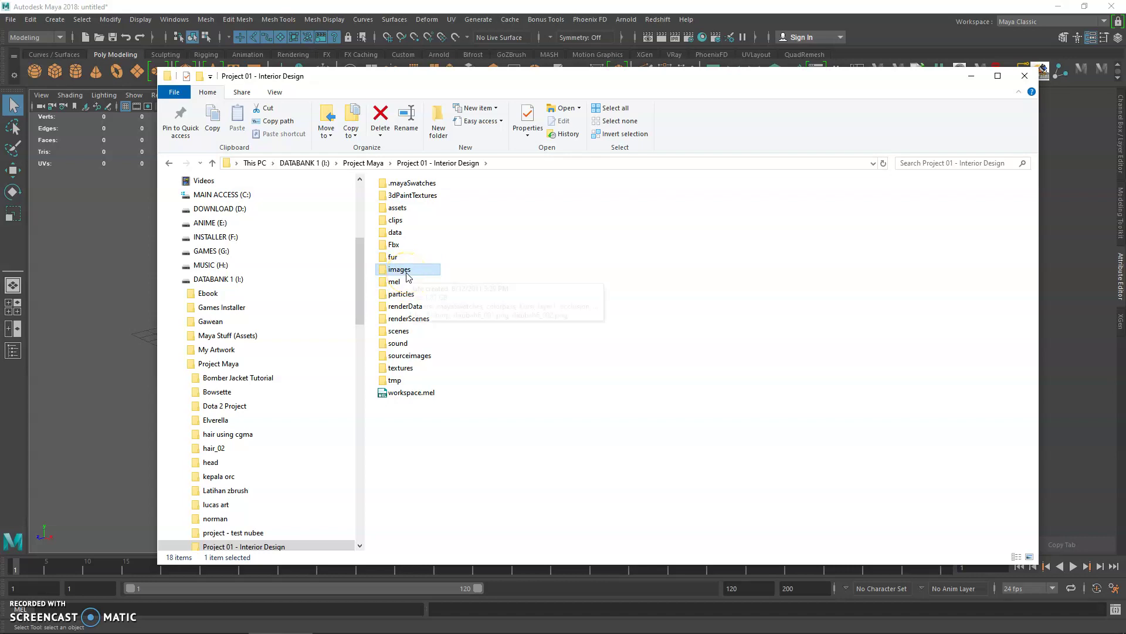
Switch to the Notepad notes and change "image" to "images" at the start of the rendered image line.
{"action": "mouse_move", "coordinate": [496, 622]}
{"action": "left_click", "coordinate": [371, 622]}
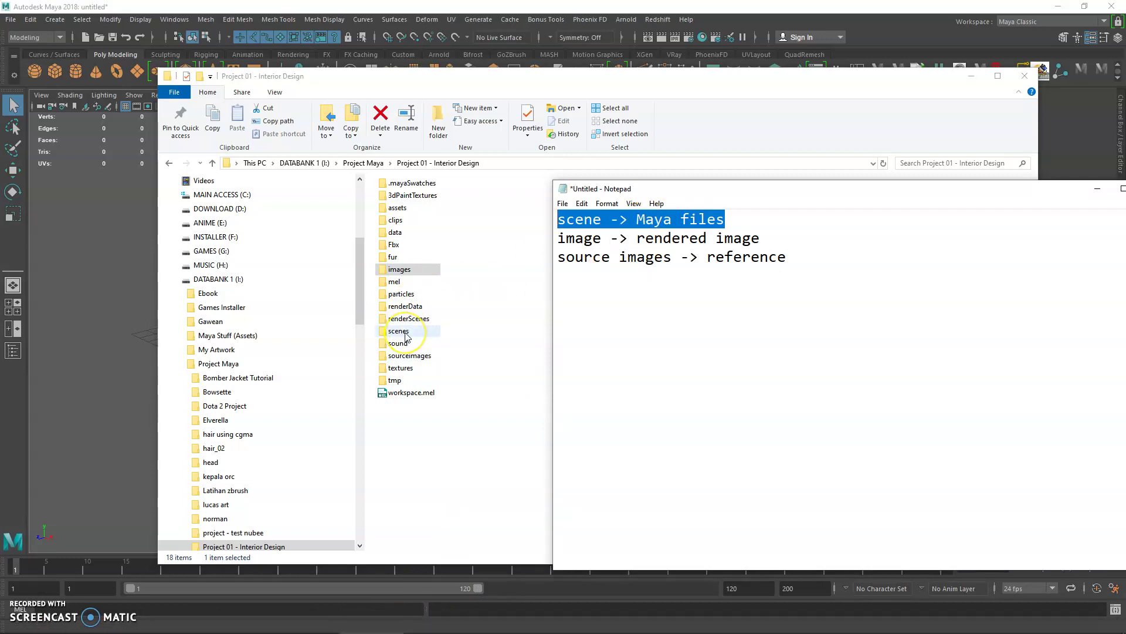
{"action": "left_click", "coordinate": [601, 239]}
{"action": "type", "text": "s"}
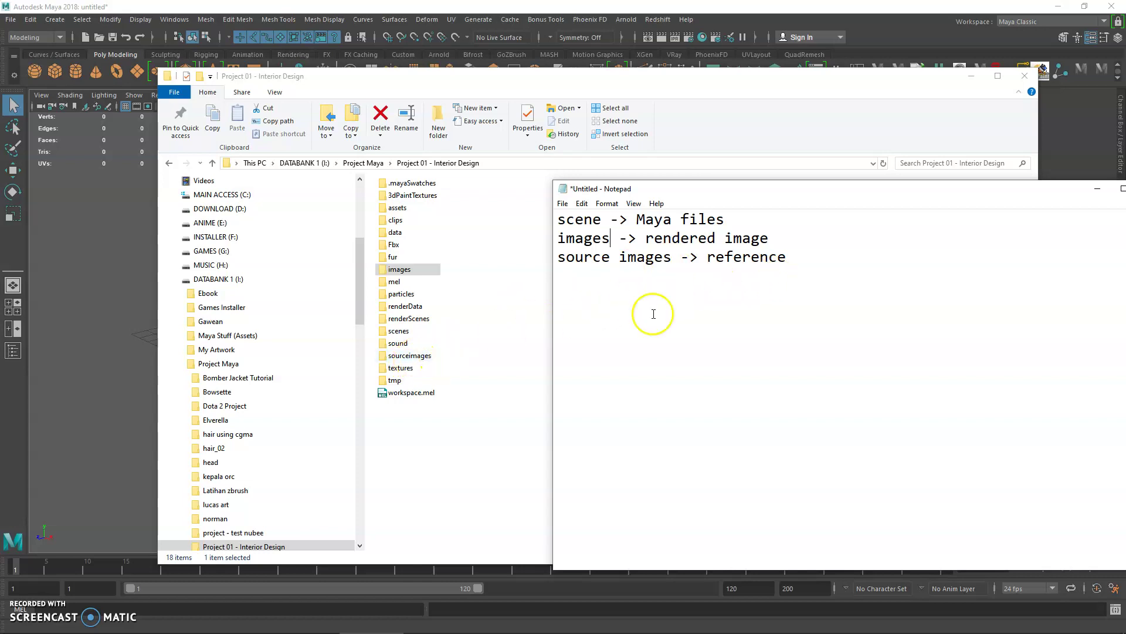
Return to File Explorer, open the Project 02 - Exterior Design folder and select all of its contents for review.
{"action": "left_click", "coordinate": [478, 477]}
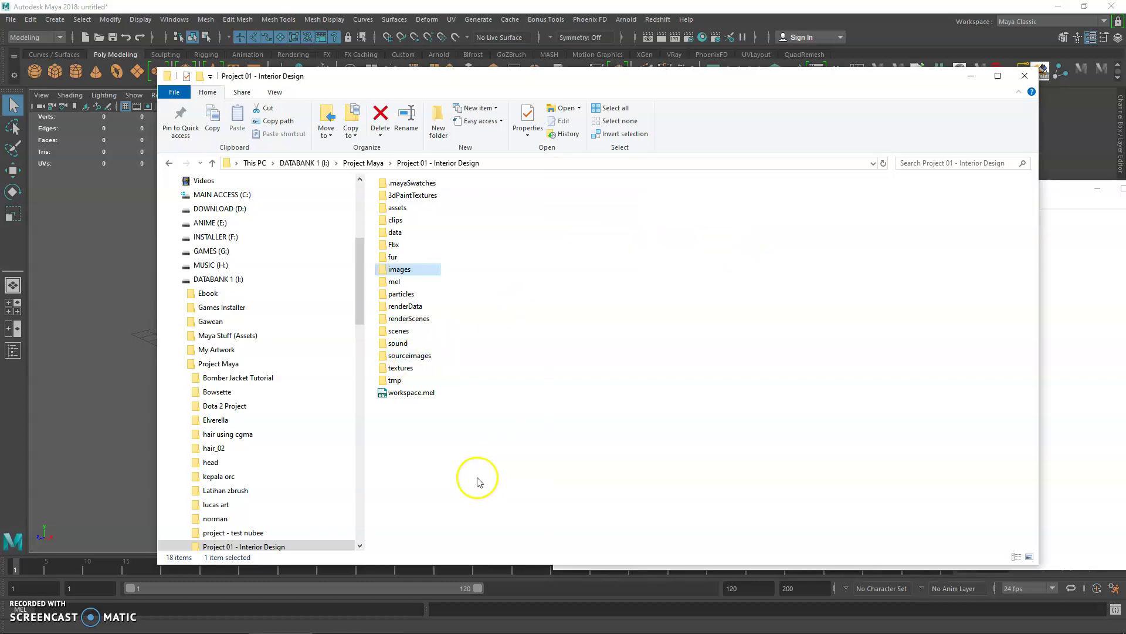
{"action": "left_click", "coordinate": [364, 163]}
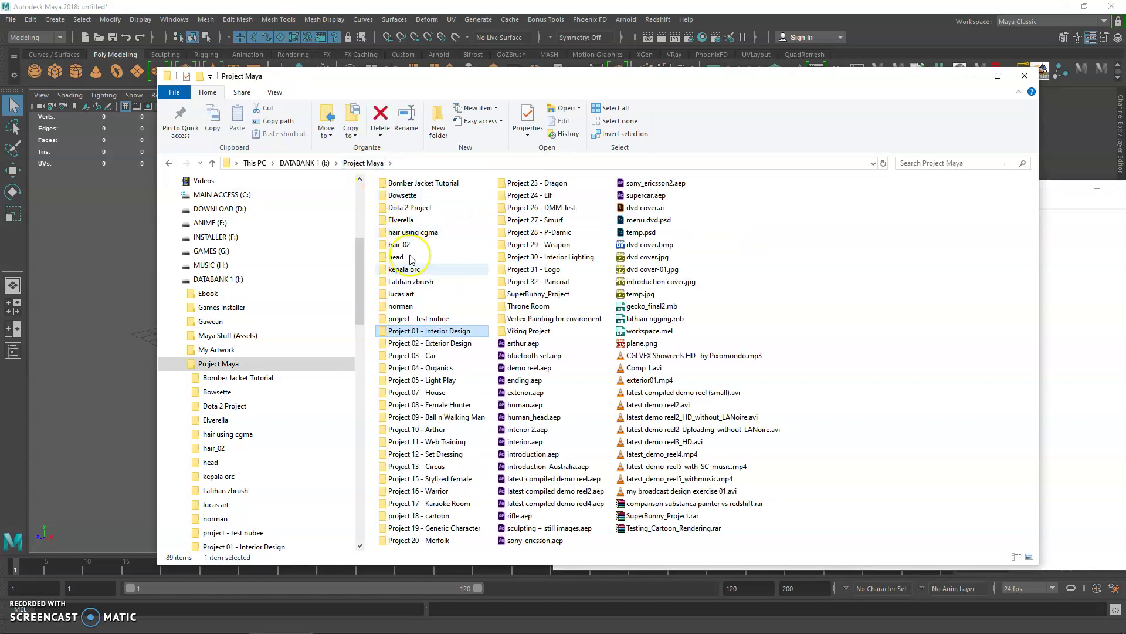
{"action": "double_click", "coordinate": [431, 350]}
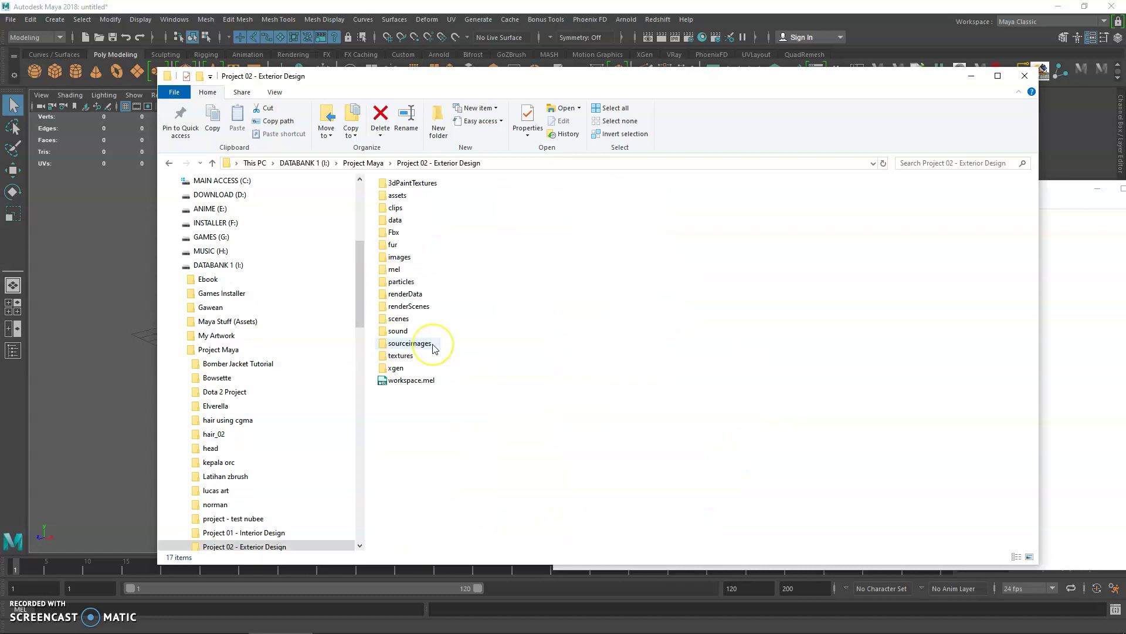
{"action": "left_click_drag", "start_coordinate": [505, 415], "coordinate": [393, 185]}
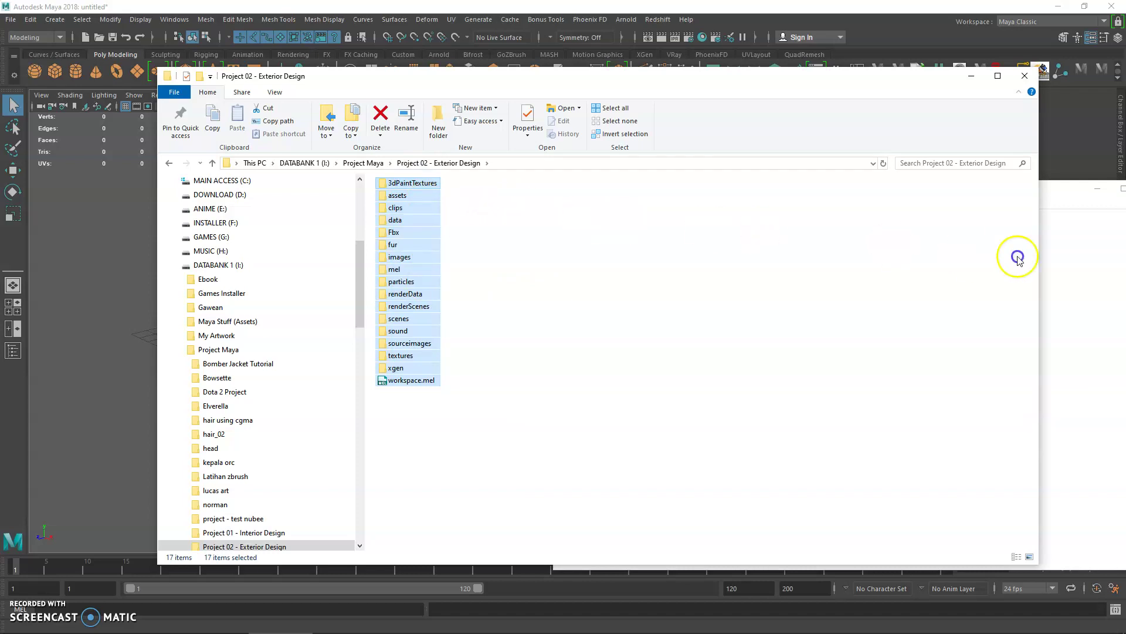
Compare the Notepad lines on scene, images and source images with the matching scenes, images and sourceimages folders of Project 02.
{"action": "left_click", "coordinate": [1051, 259]}
{"action": "left_click_drag", "start_coordinate": [725, 220], "coordinate": [557, 218]}
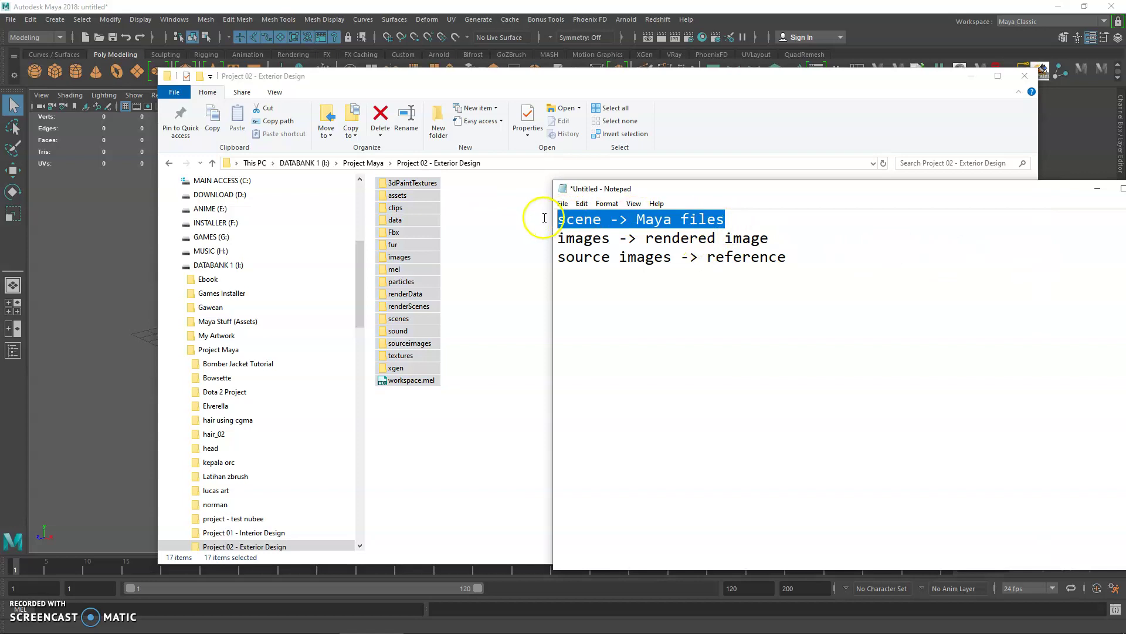
{"action": "left_click", "coordinate": [410, 318]}
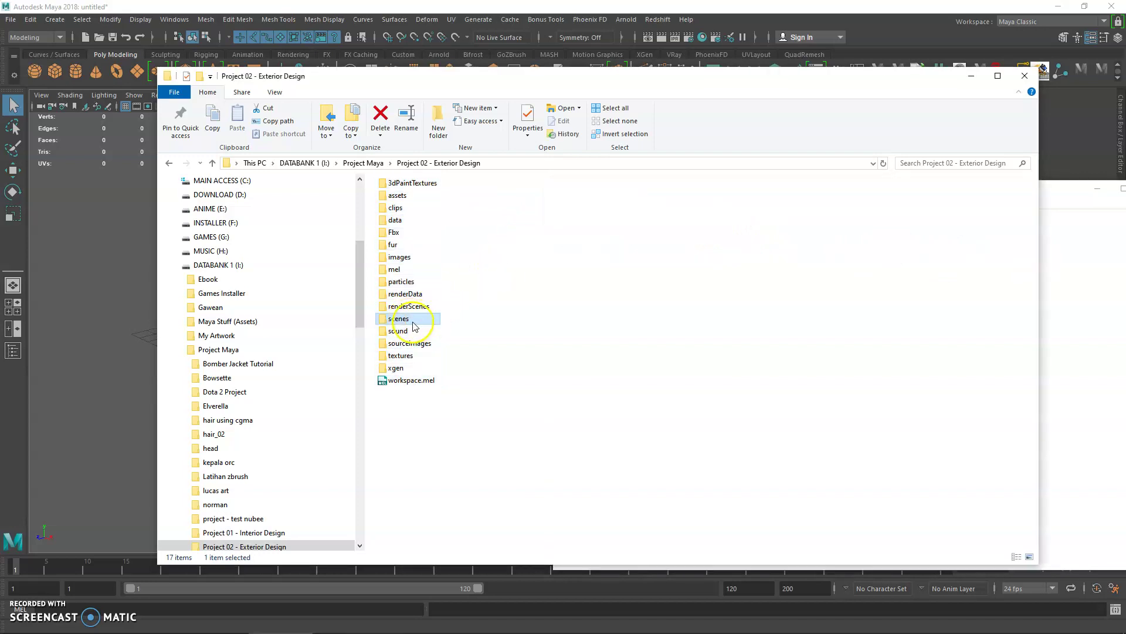
{"action": "left_click", "coordinate": [1059, 252]}
{"action": "left_click_drag", "start_coordinate": [771, 240], "coordinate": [552, 238]}
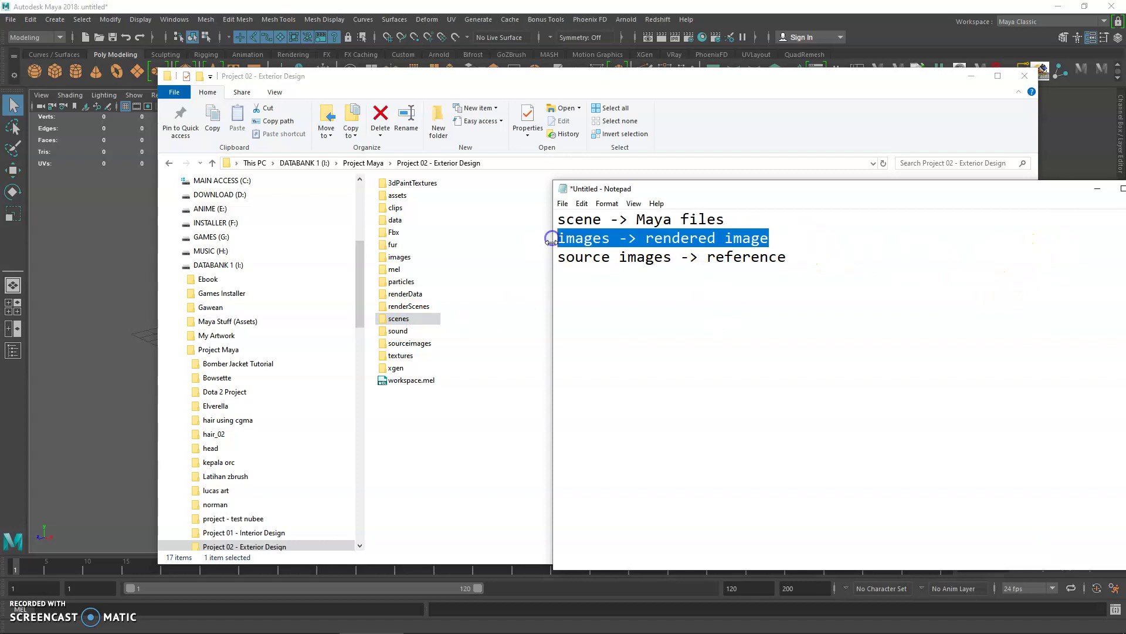
{"action": "left_click", "coordinate": [400, 257]}
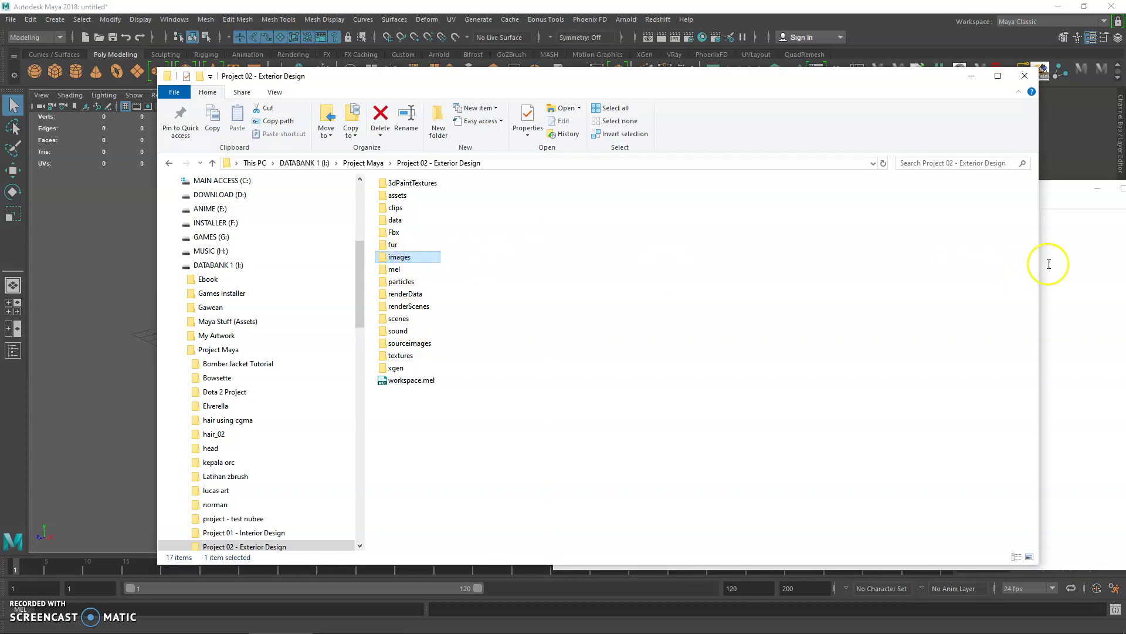
{"action": "left_click", "coordinate": [1049, 265]}
{"action": "left_click_drag", "start_coordinate": [832, 270], "coordinate": [526, 269]}
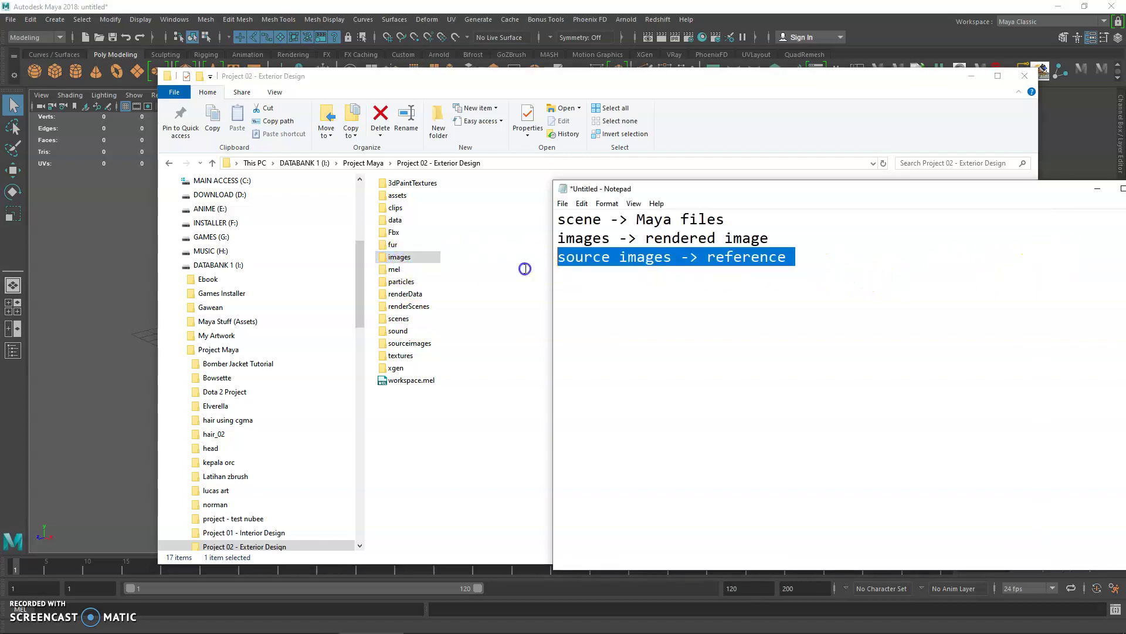
{"action": "left_click", "coordinate": [426, 342]}
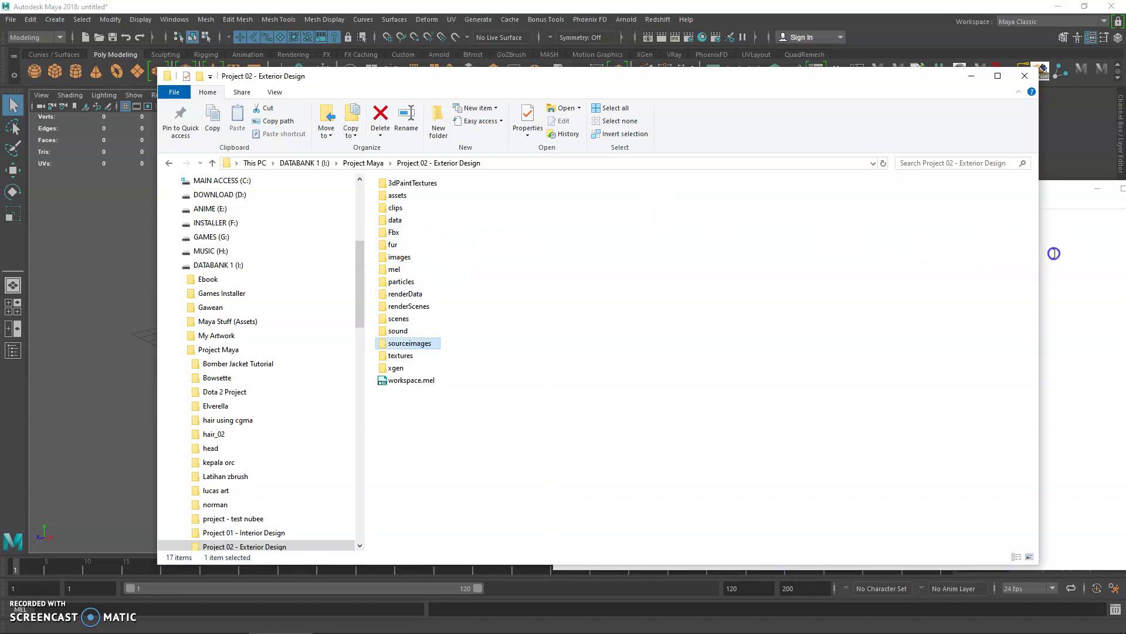
{"action": "left_click", "coordinate": [1051, 252]}
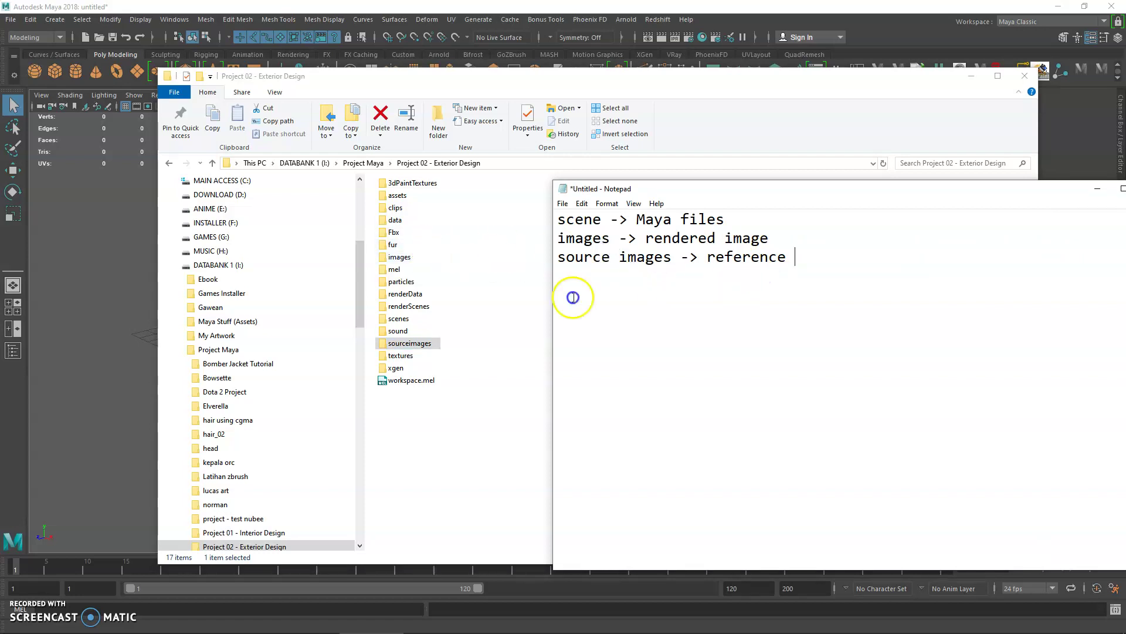
{"action": "left_click", "coordinate": [407, 283]}
{"action": "left_click", "coordinate": [409, 343]}
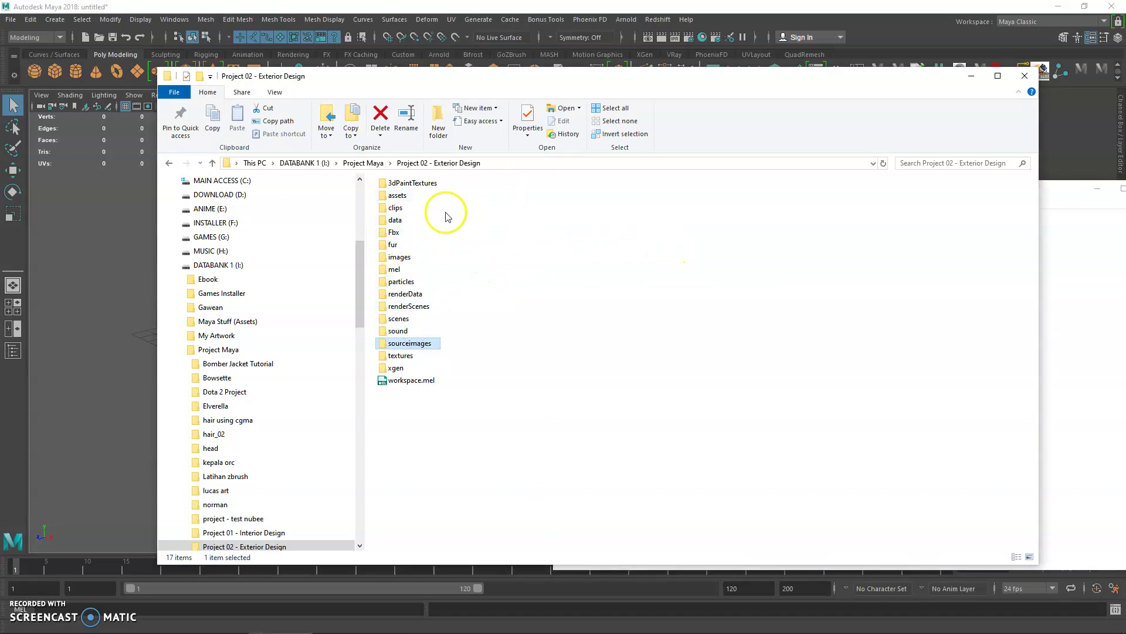
Go back to Project Maya and view the files in the scenes folder of Project 03 - Car.
{"action": "left_click", "coordinate": [371, 164]}
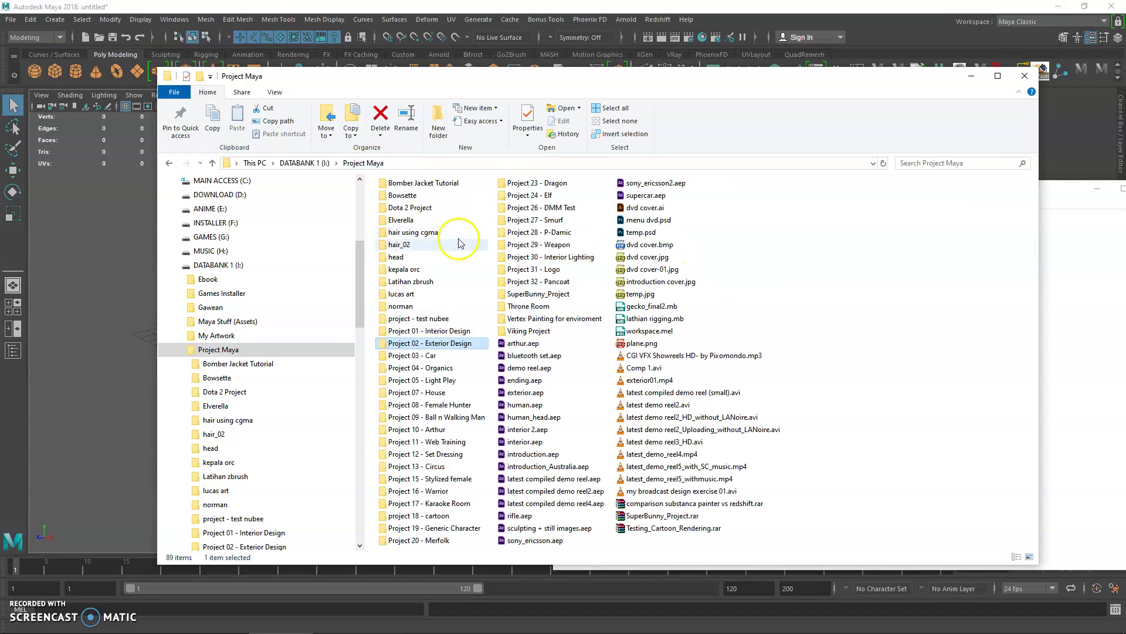
{"action": "double_click", "coordinate": [416, 357]}
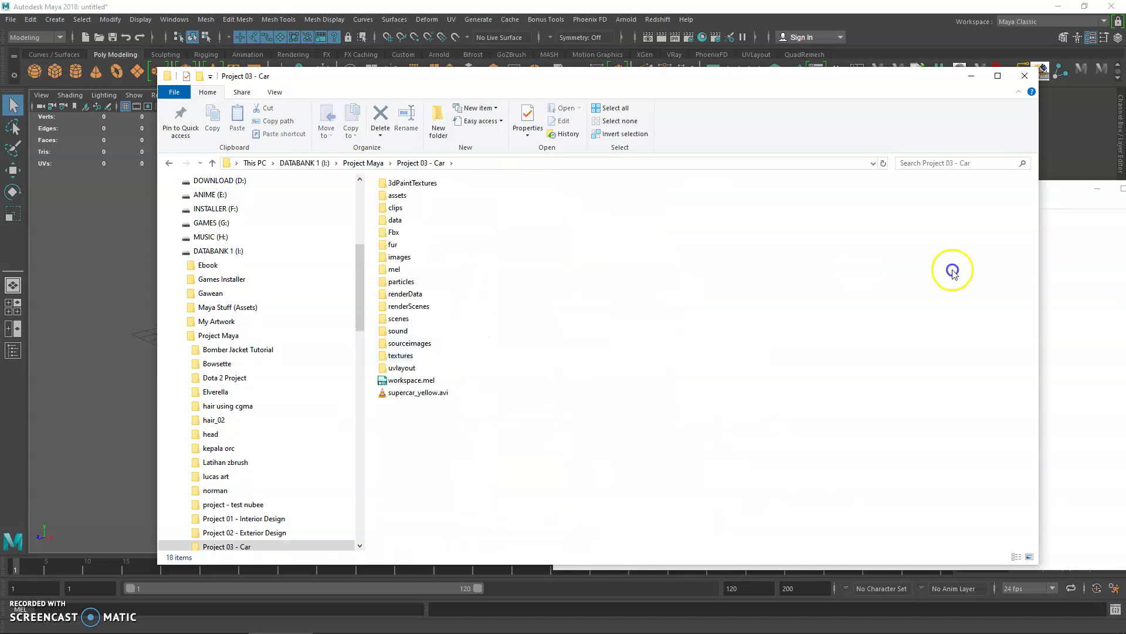
{"action": "left_click", "coordinate": [435, 222]}
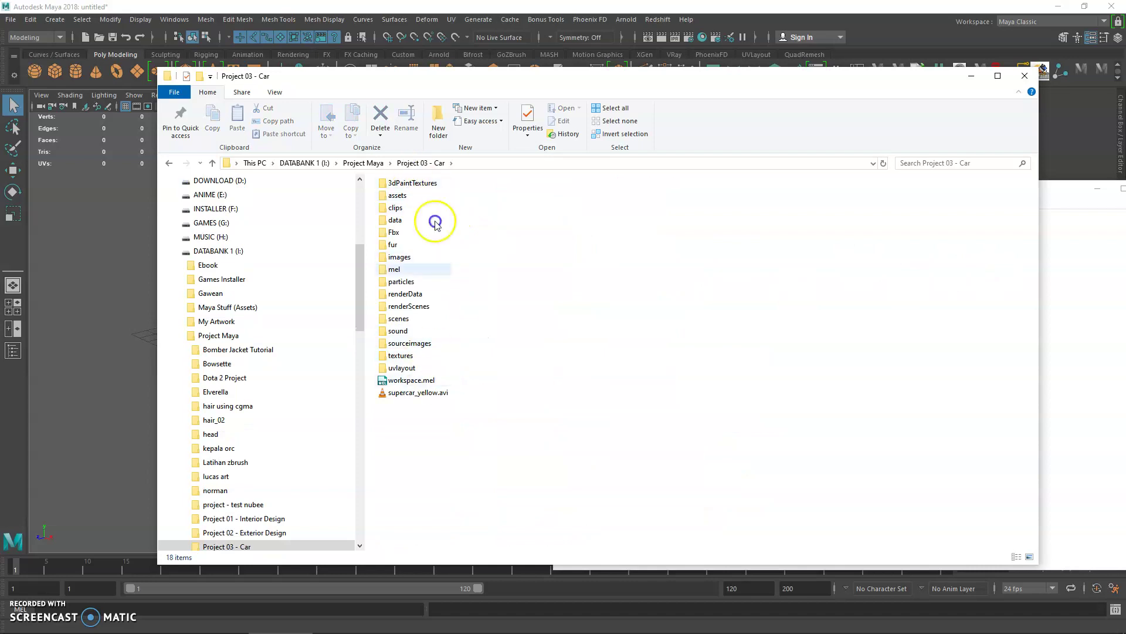
{"action": "double_click", "coordinate": [408, 322]}
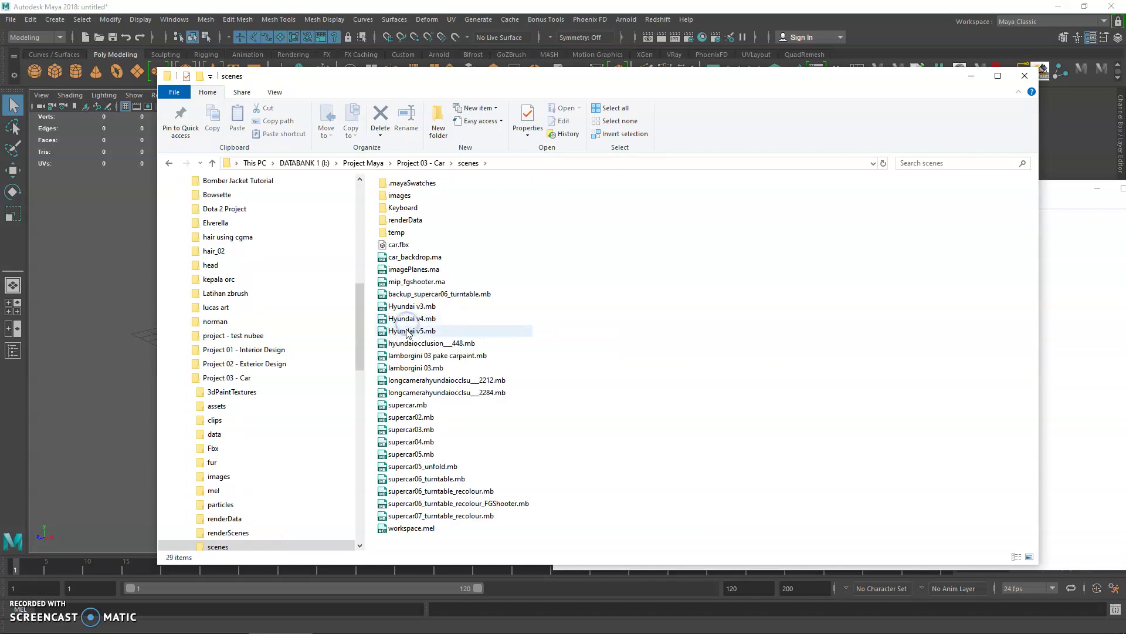
{"action": "left_click", "coordinate": [416, 268]}
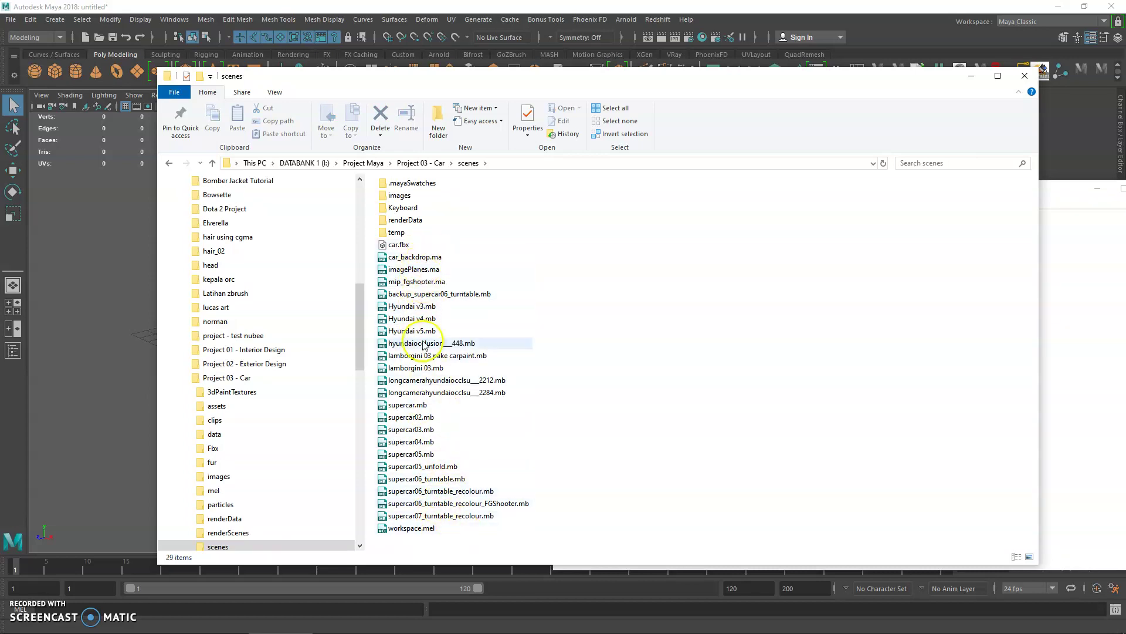
View the contents of the images folder in Project 03 - Car and return to the project's main folder.
{"action": "left_click", "coordinate": [418, 163]}
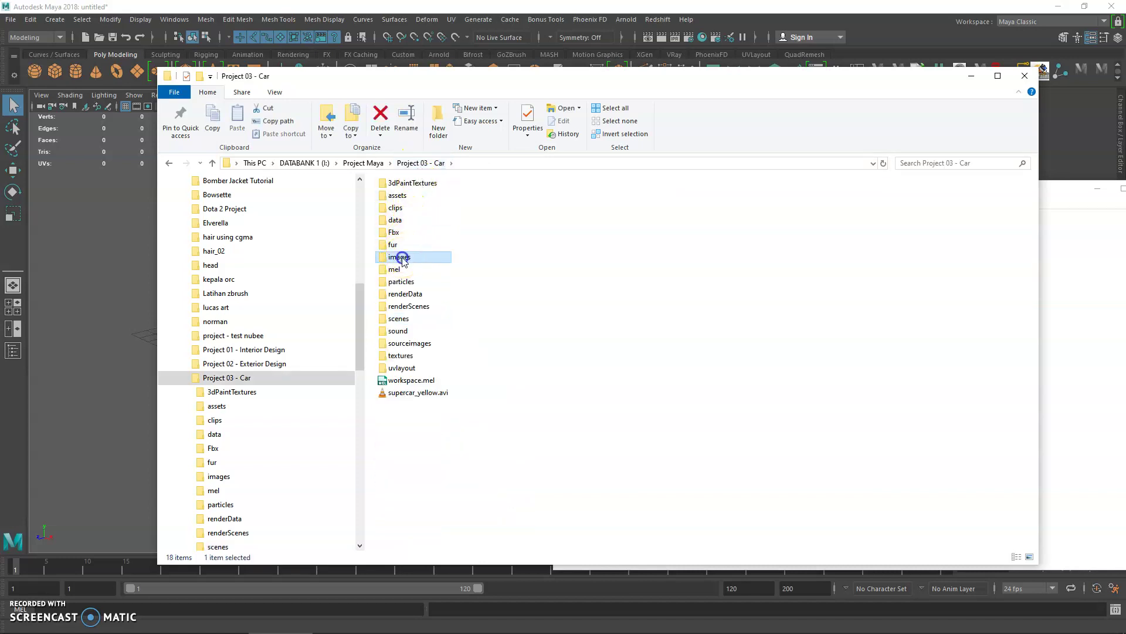
{"action": "double_click", "coordinate": [398, 256]}
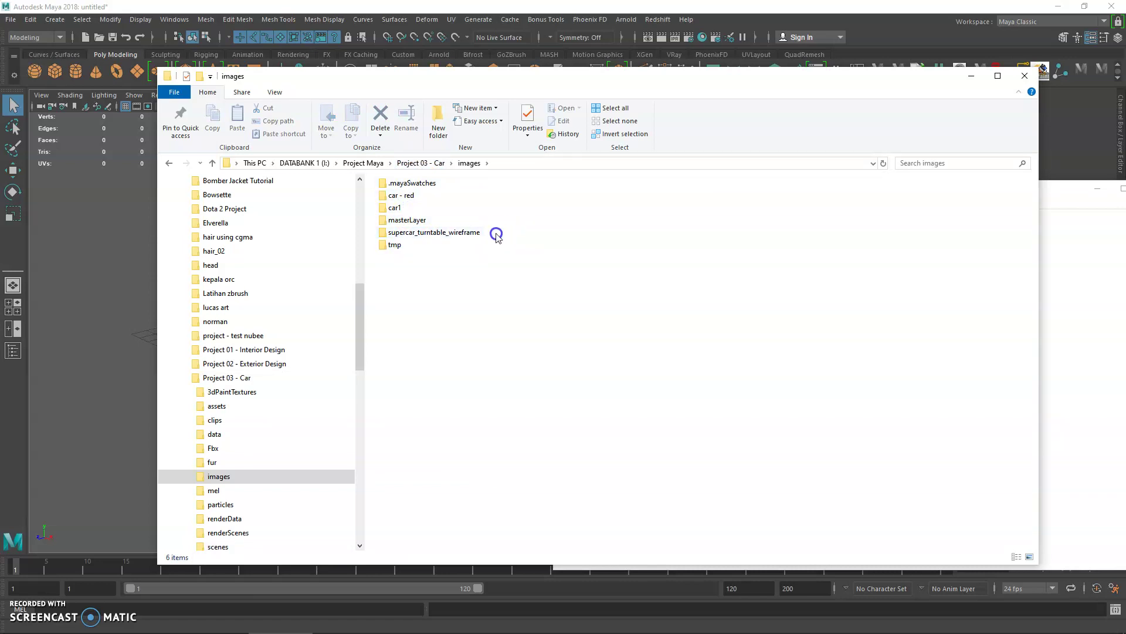
{"action": "left_click", "coordinate": [414, 165]}
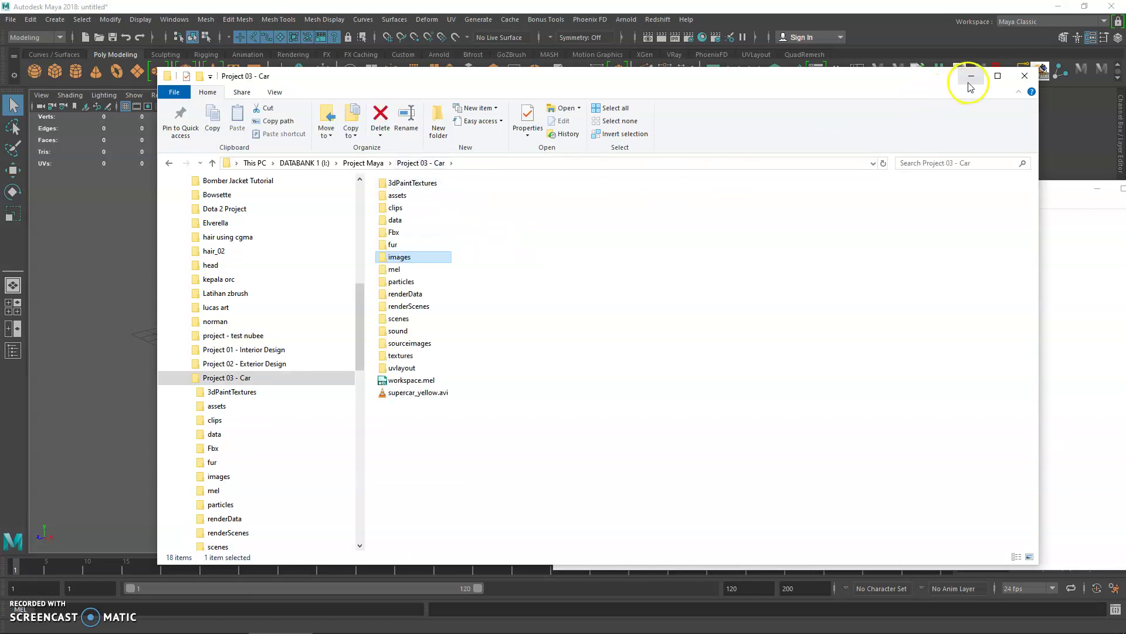
Minimize the File Explorer and Notepad windows to return to the empty Maya scene.
{"action": "left_click_drag", "start_coordinate": [835, 82], "coordinate": [796, 85]}
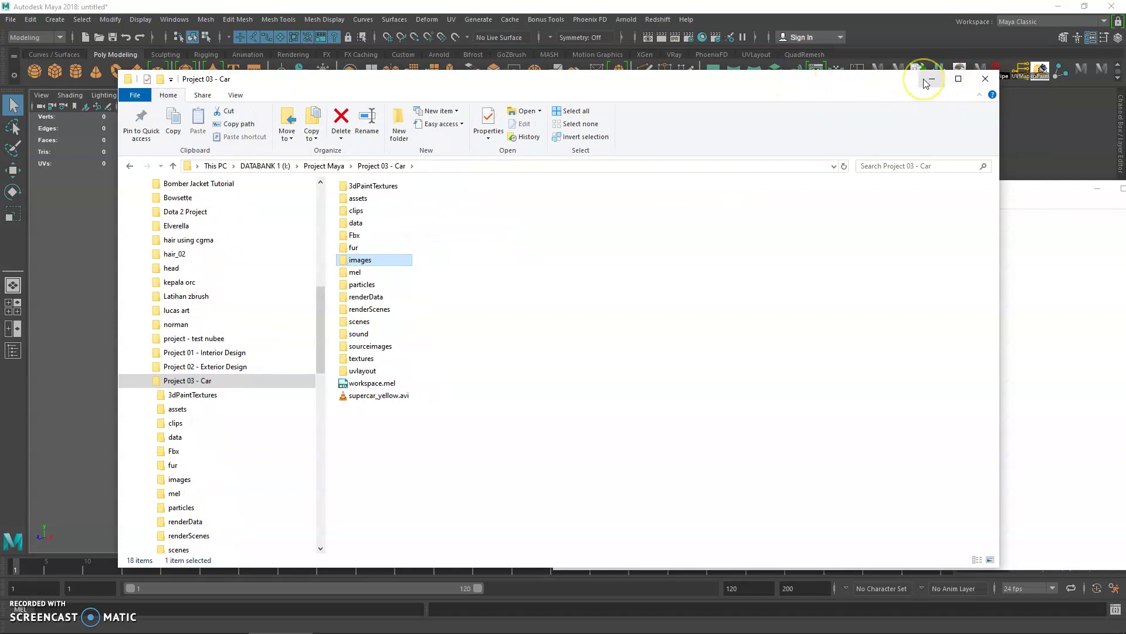
{"action": "left_click", "coordinate": [930, 79]}
{"action": "left_click", "coordinate": [1001, 183]}
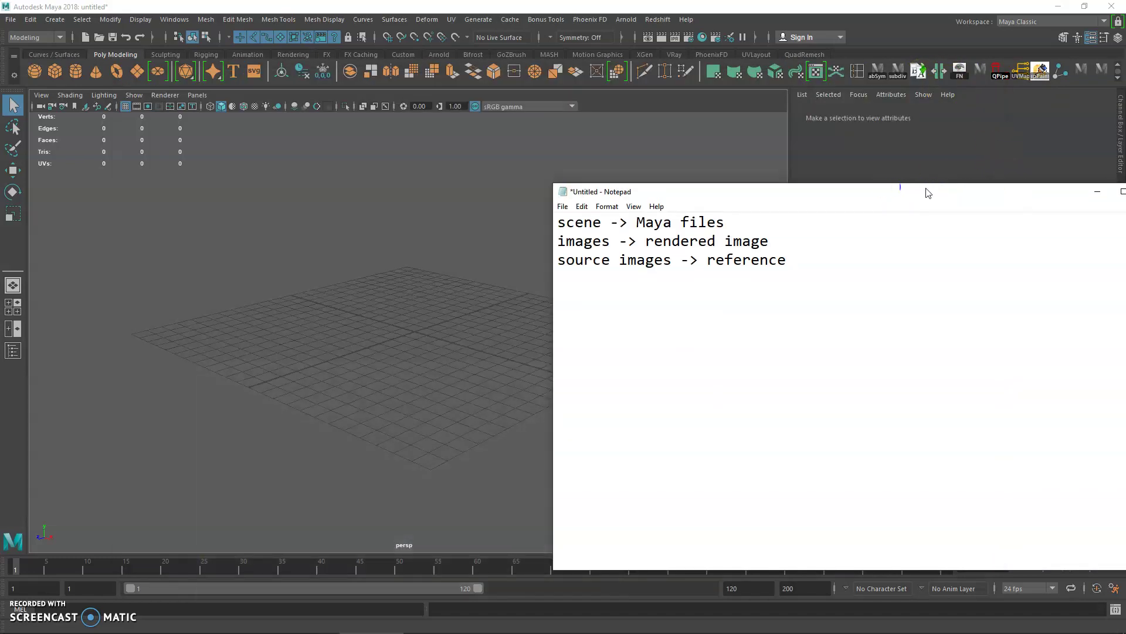
{"action": "left_click_drag", "start_coordinate": [892, 184], "coordinate": [834, 197]}
{"action": "left_click", "coordinate": [972, 193]}
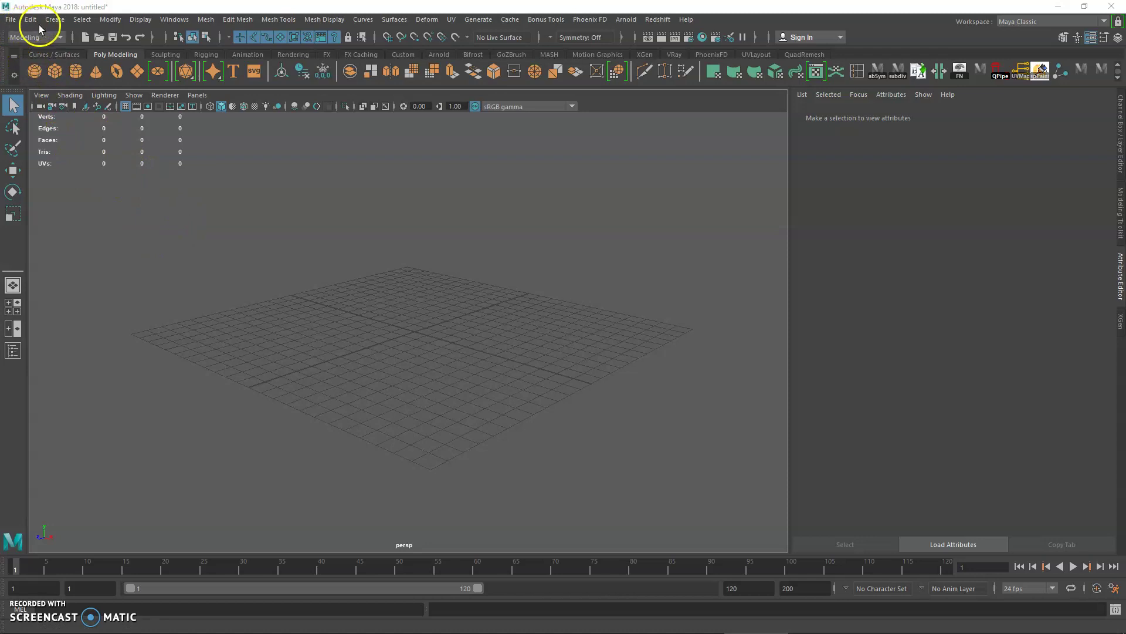
Start a new project in Maya's Project Window and name it Box Project.
{"action": "left_click", "coordinate": [11, 26]}
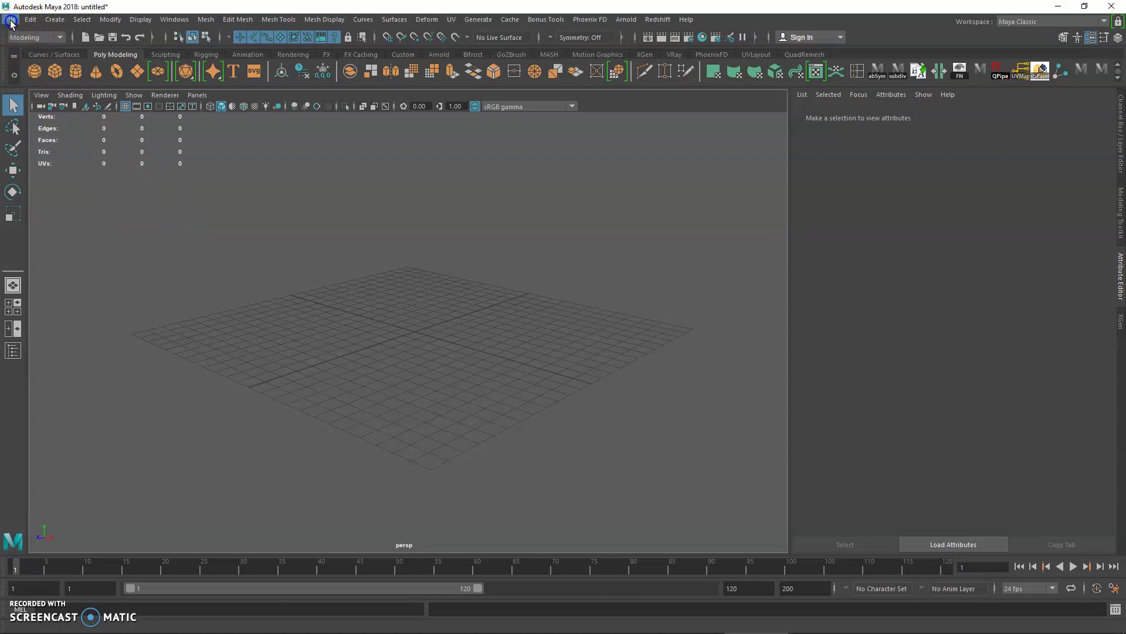
{"action": "left_click", "coordinate": [68, 398]}
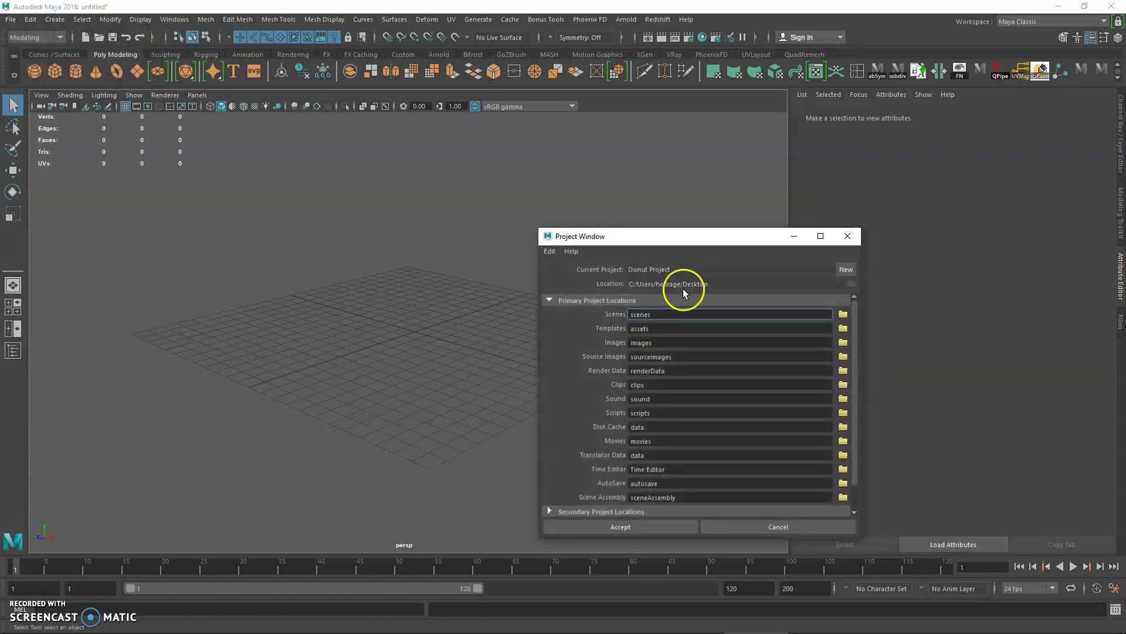
{"action": "left_click_drag", "start_coordinate": [622, 234], "coordinate": [466, 187]}
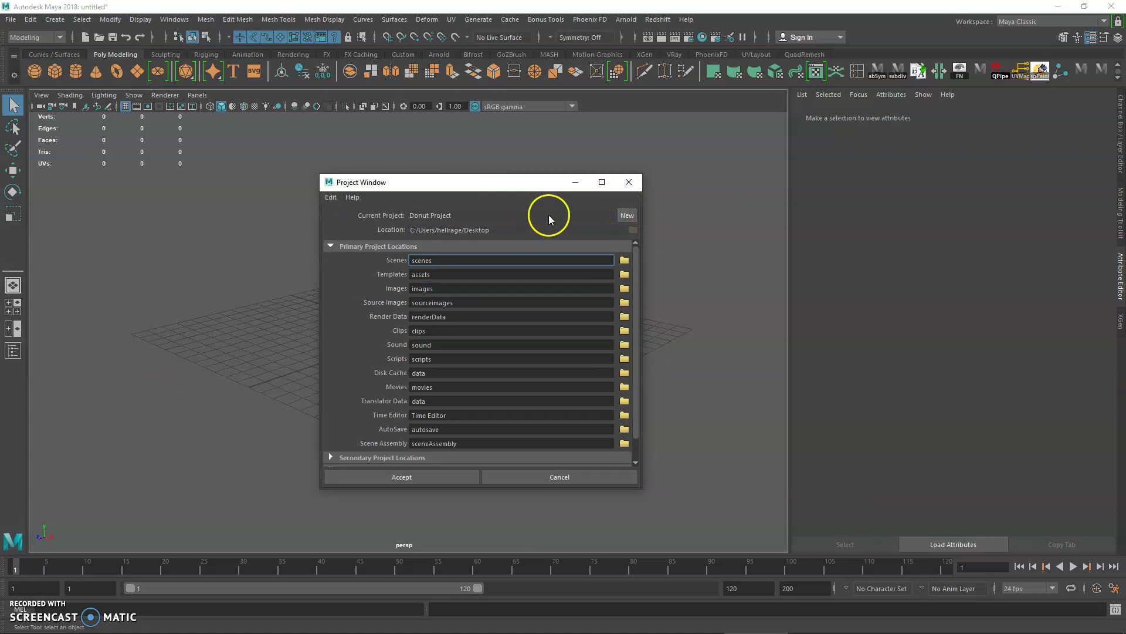
{"action": "left_click", "coordinate": [623, 215]}
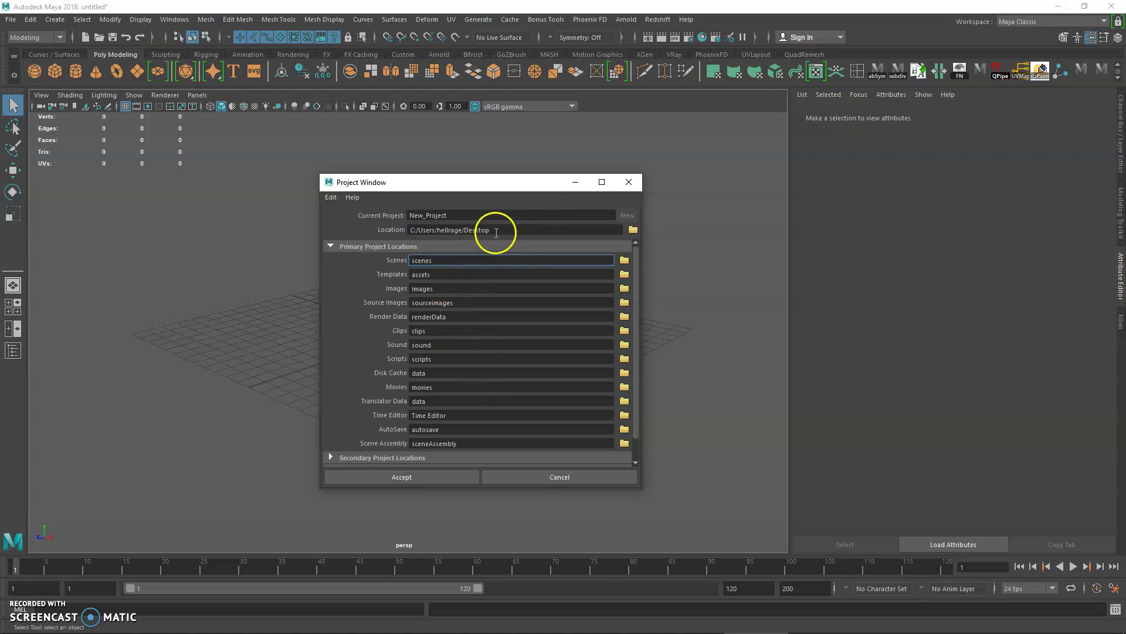
{"action": "left_click_drag", "start_coordinate": [478, 214], "coordinate": [377, 207]}
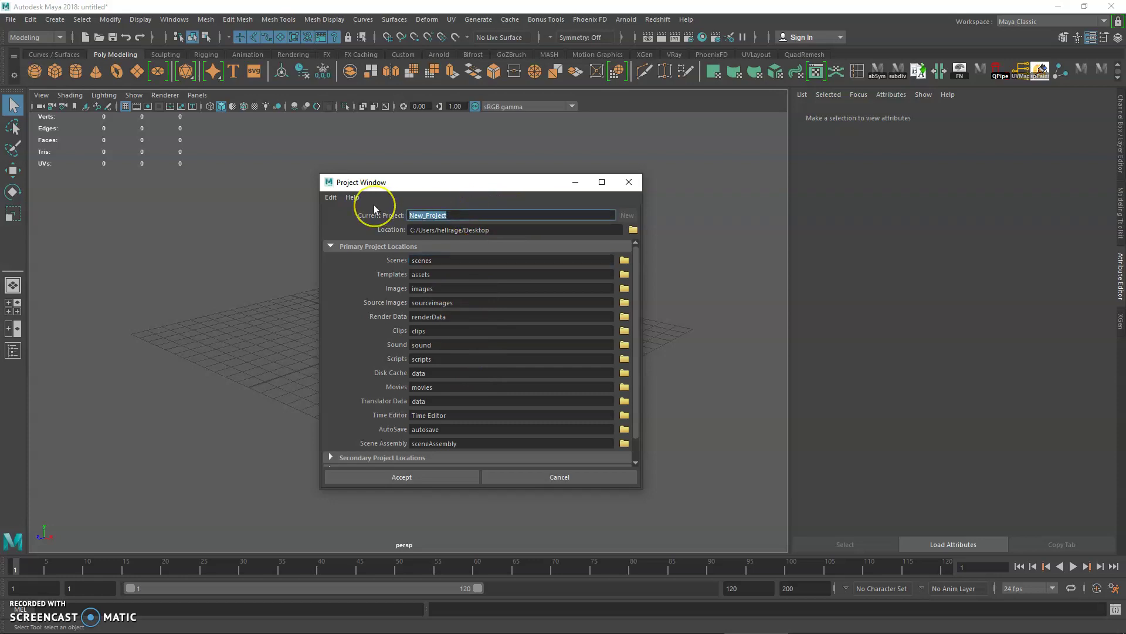
{"action": "type", "text": "Box Projec"}
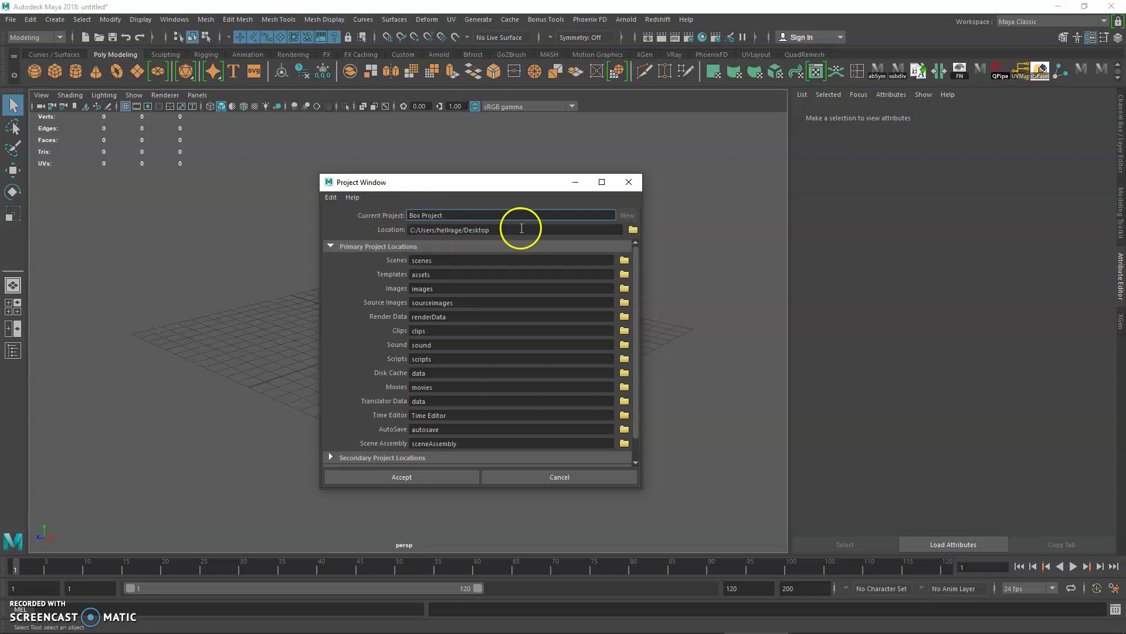
Review the new project's Desktop location path and its Scenes folder entry.
{"action": "left_click_drag", "start_coordinate": [515, 230], "coordinate": [405, 230]}
{"action": "left_click_drag", "start_coordinate": [509, 229], "coordinate": [390, 229]}
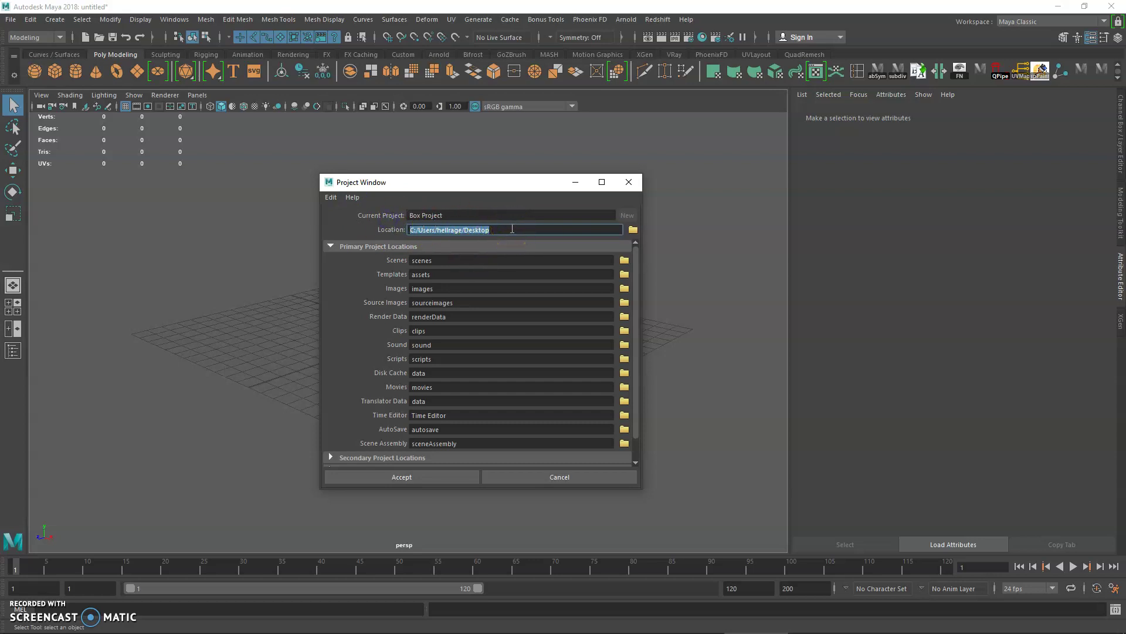
{"action": "left_click", "coordinate": [451, 264]}
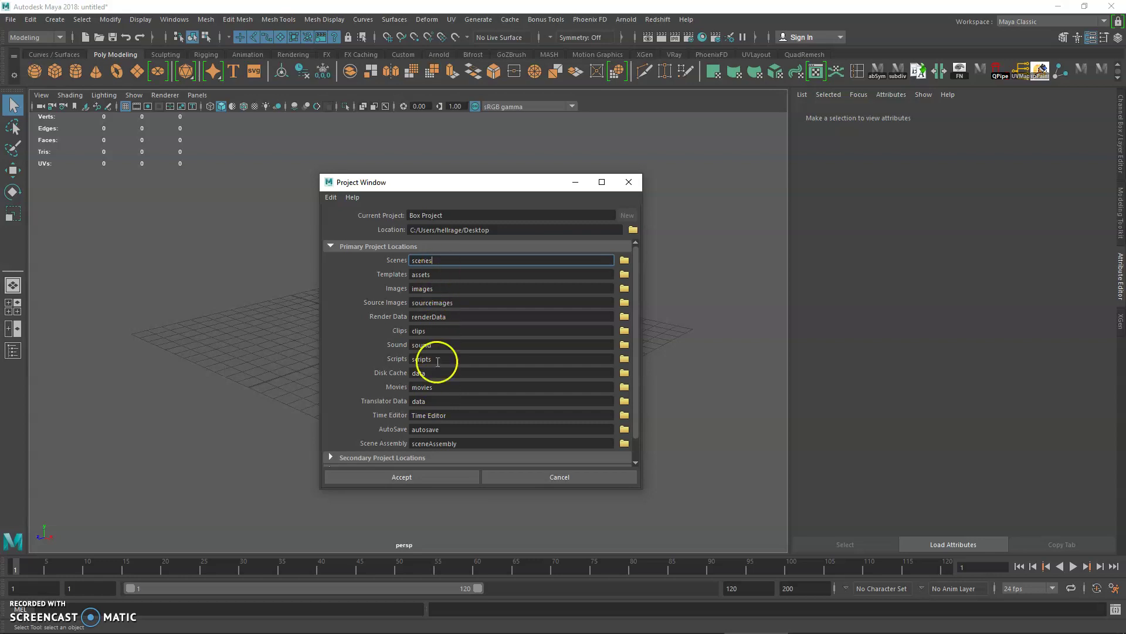
Compare the Notepad lines on scene and images with the primary project locations in the Project Window.
{"action": "left_click", "coordinate": [376, 630]}
{"action": "left_click", "coordinate": [583, 463]}
{"action": "left_click_drag", "start_coordinate": [573, 188], "coordinate": [598, 215]}
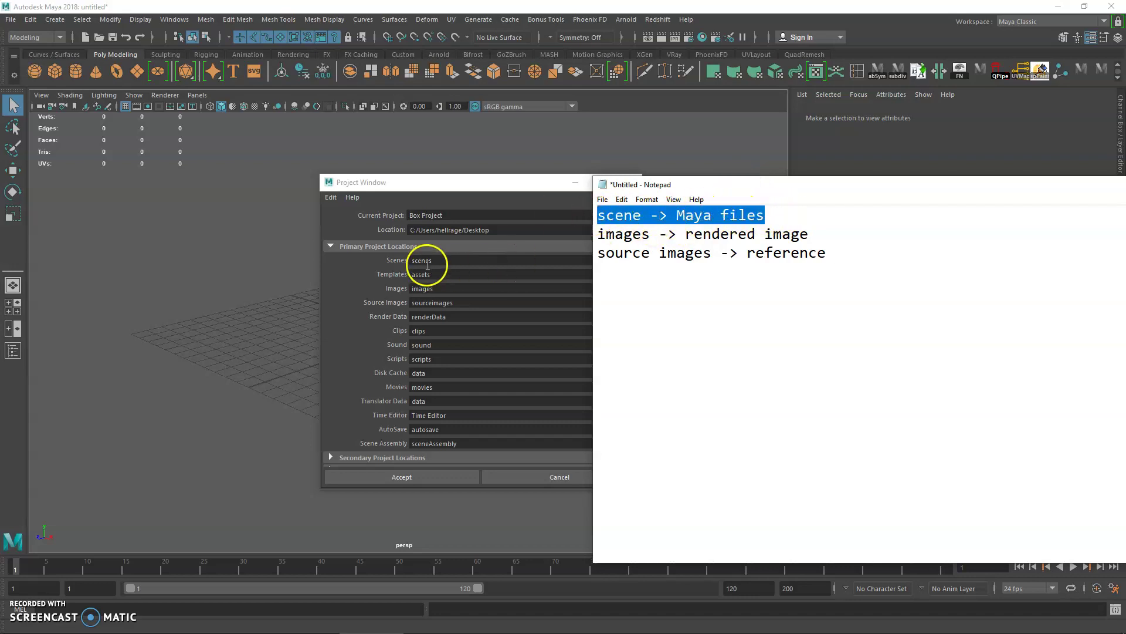
{"action": "left_click_drag", "start_coordinate": [660, 234], "coordinate": [592, 232]}
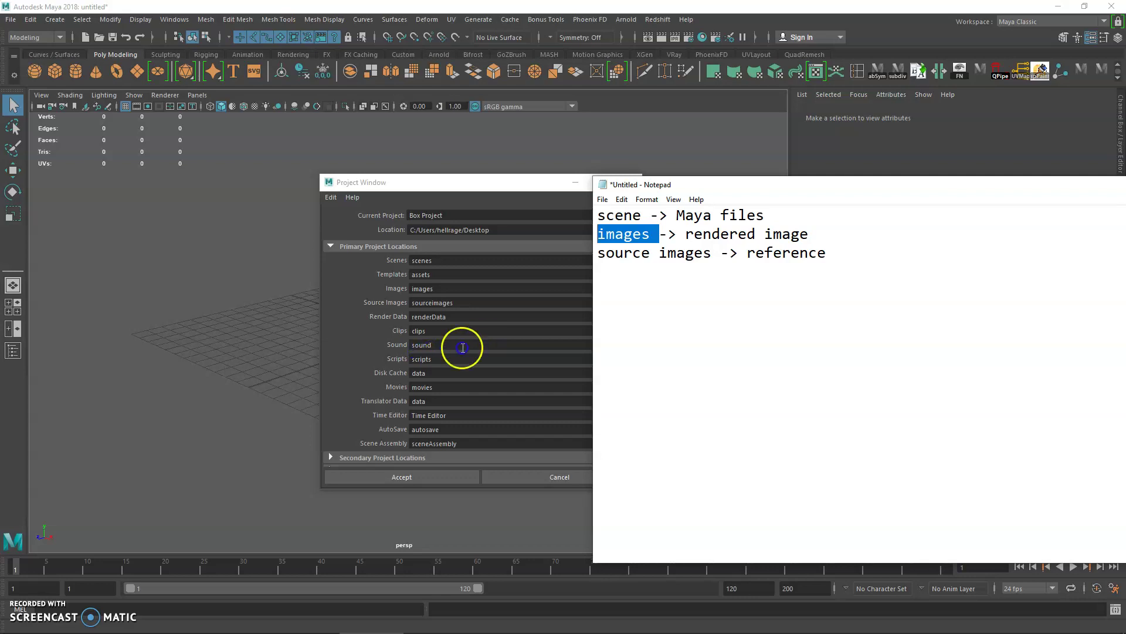
{"action": "left_click", "coordinate": [432, 345]}
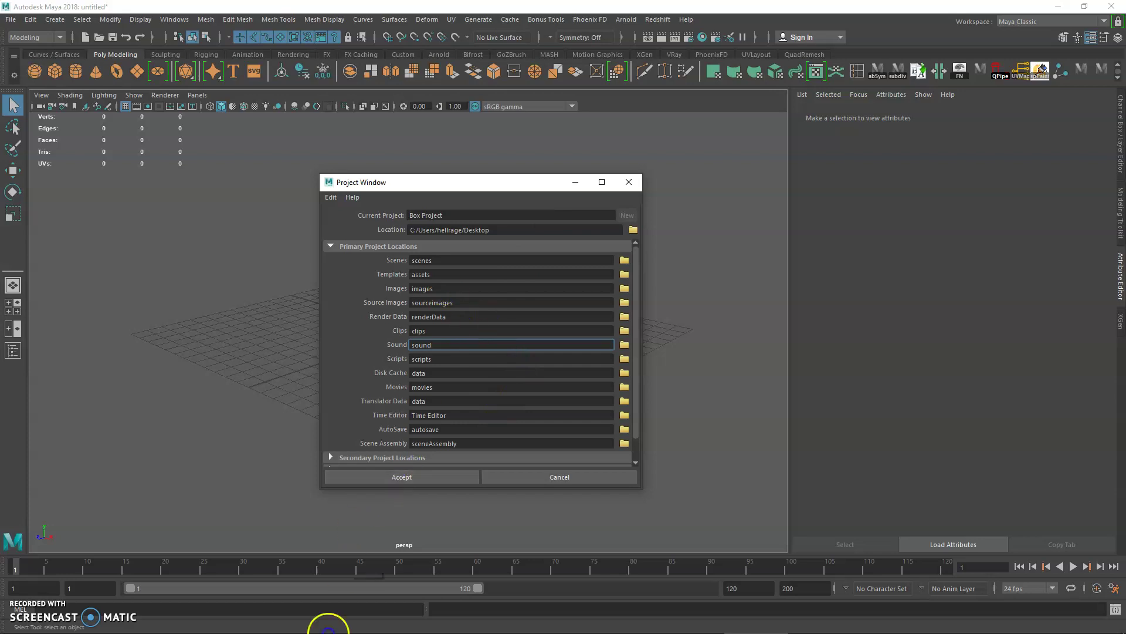
Place the Desktop folder window beside the Project Window and look through the Desktop's contents.
{"action": "left_click", "coordinate": [222, 625]}
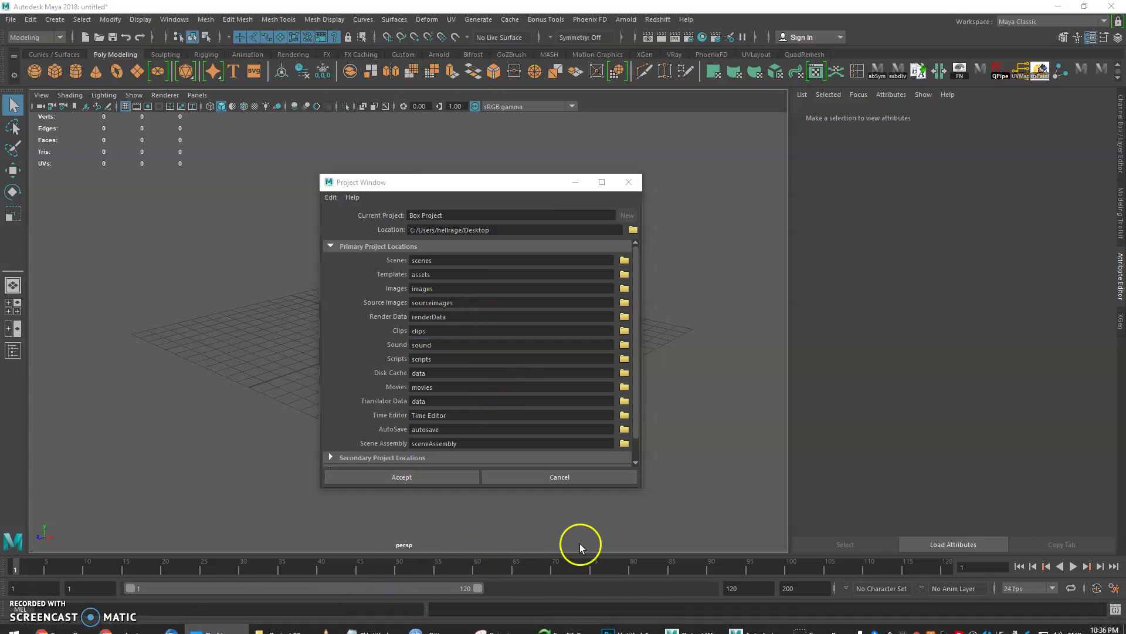
{"action": "left_click_drag", "start_coordinate": [524, 181], "coordinate": [301, 166]}
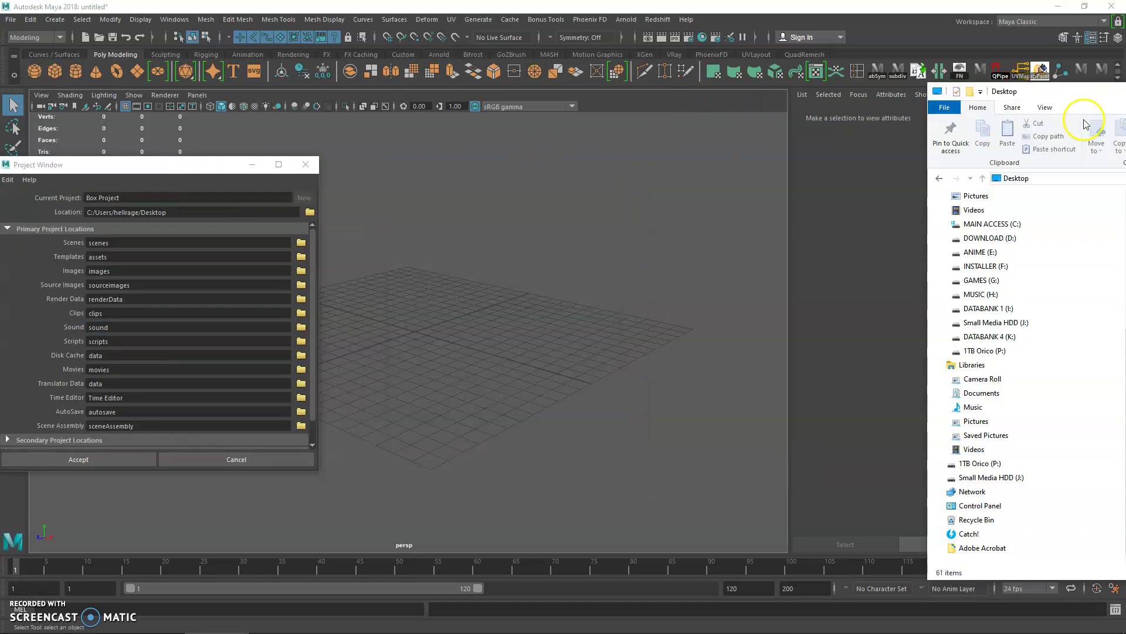
{"action": "left_click_drag", "start_coordinate": [100, 165], "coordinate": [171, 165]}
{"action": "left_click_drag", "start_coordinate": [1071, 101], "coordinate": [576, 83]}
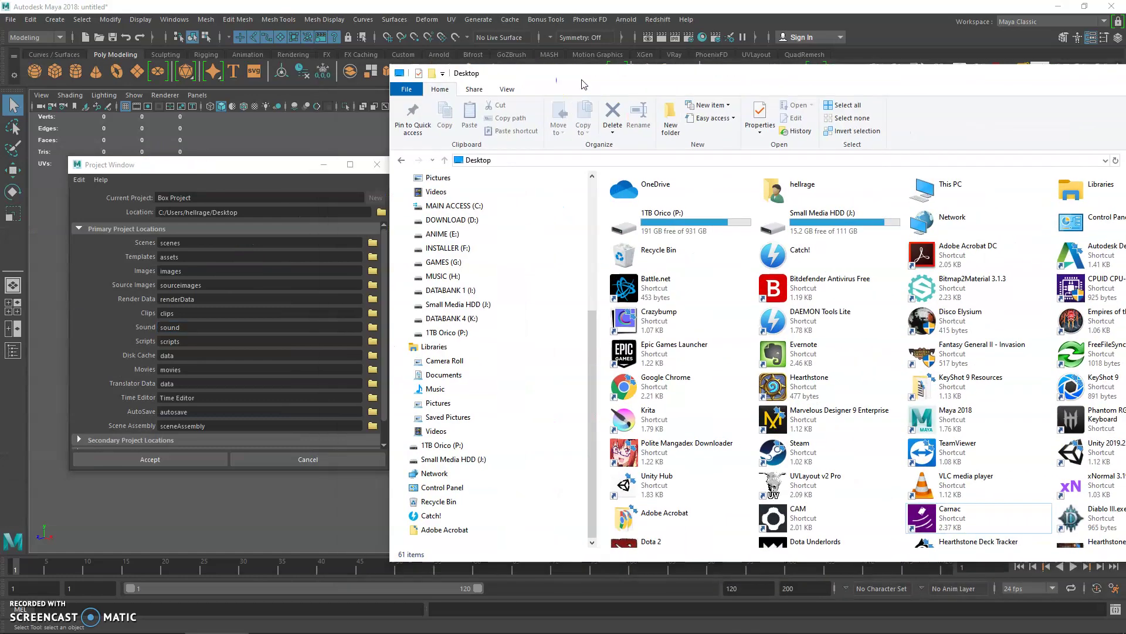
{"action": "left_click_drag", "start_coordinate": [810, 92], "coordinate": [726, 89]}
{"action": "scroll", "coordinate": [892, 301], "scroll_direction": "down", "scroll_amount": 3}
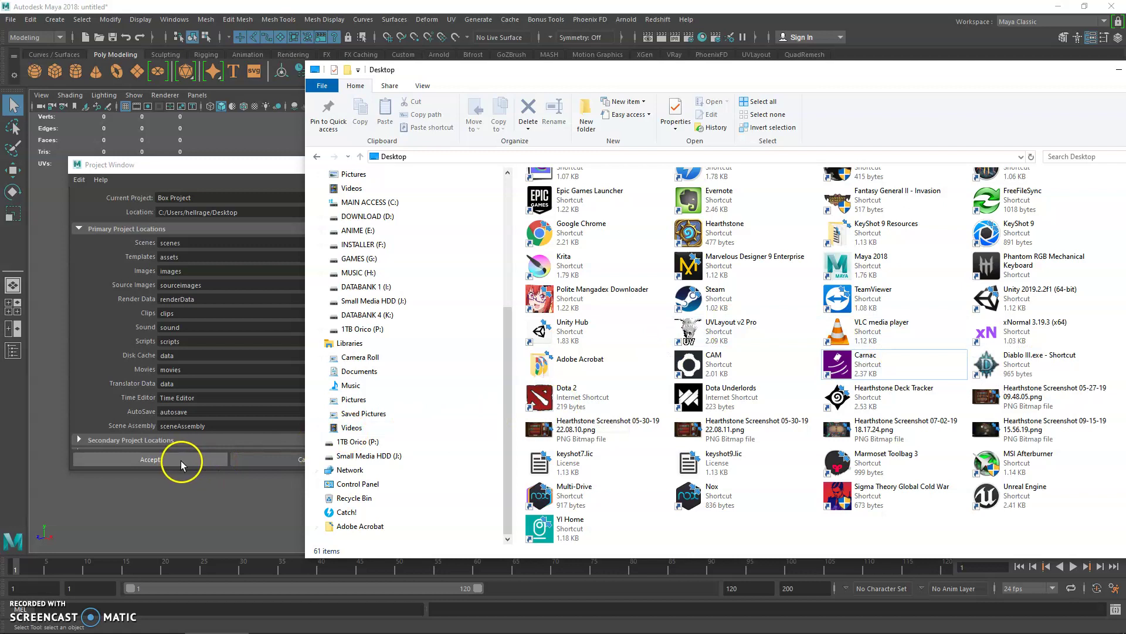
Accept the project settings to create Box Project, and open its new folder from the Desktop in File Explorer.
{"action": "left_click", "coordinate": [188, 164]}
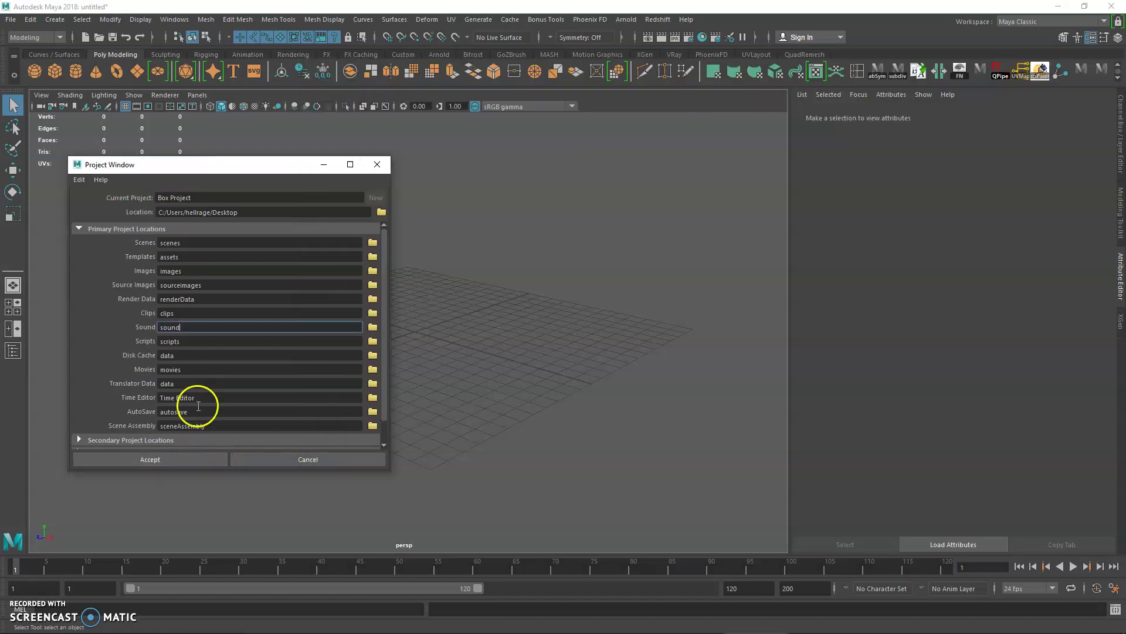
{"action": "left_click", "coordinate": [174, 457]}
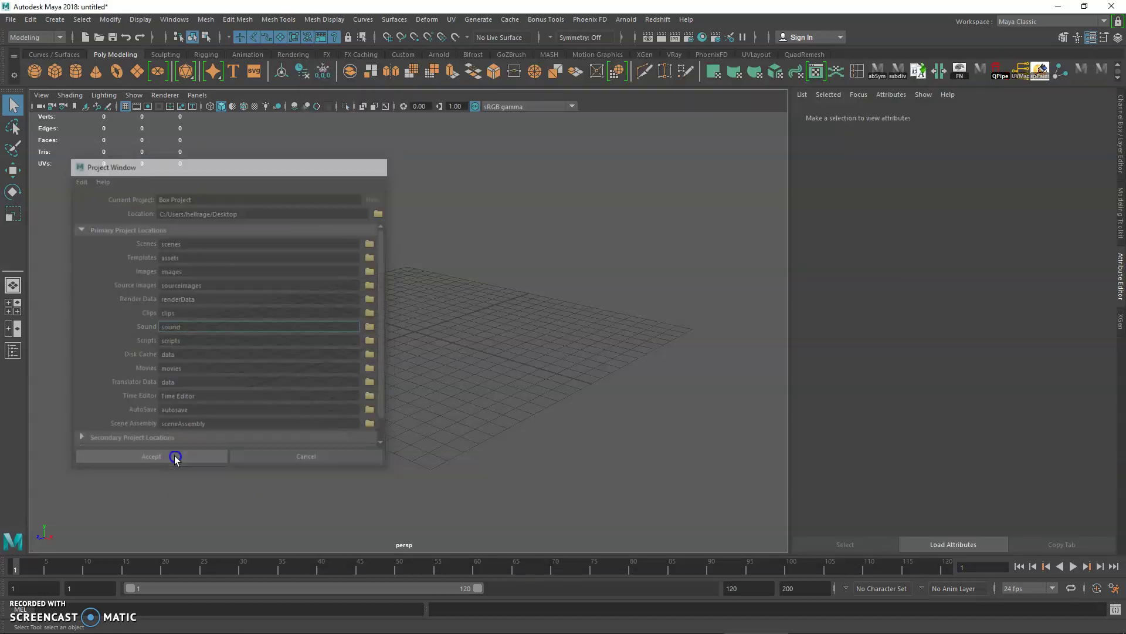
{"action": "mouse_move", "coordinate": [378, 628]}
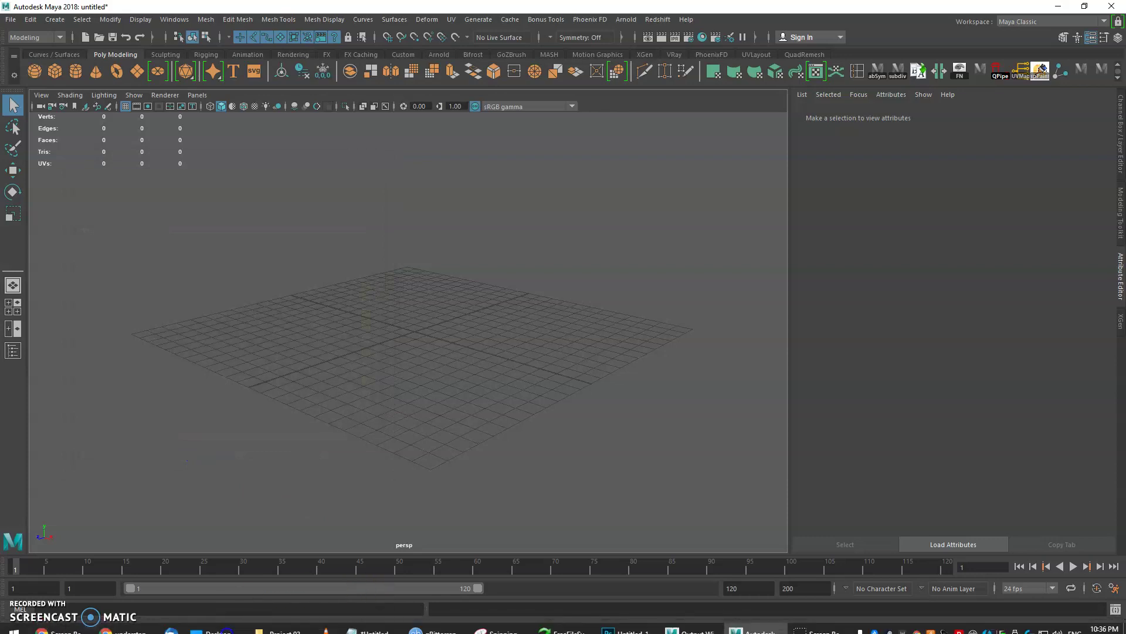
{"action": "left_click", "coordinate": [218, 623]}
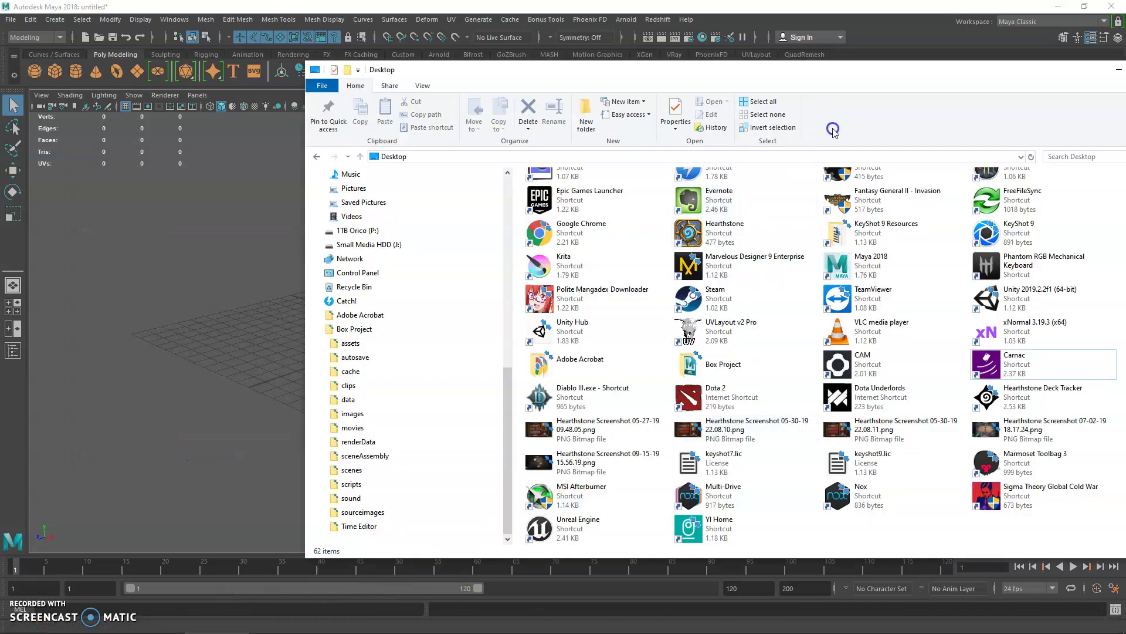
{"action": "double_click", "coordinate": [707, 368]}
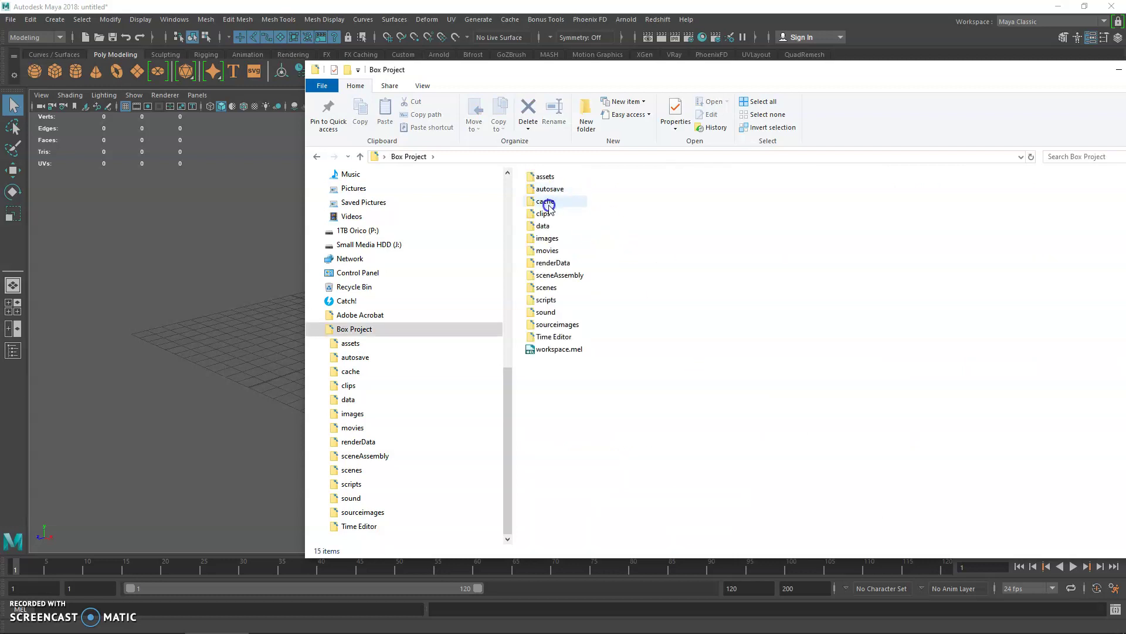
Look inside the cache, movies, sceneAssembly and scenes folders of Box Project, returning to the project's main folder each time.
{"action": "double_click", "coordinate": [547, 203]}
{"action": "key", "text": "BackSpace"}
{"action": "double_click", "coordinate": [550, 251]}
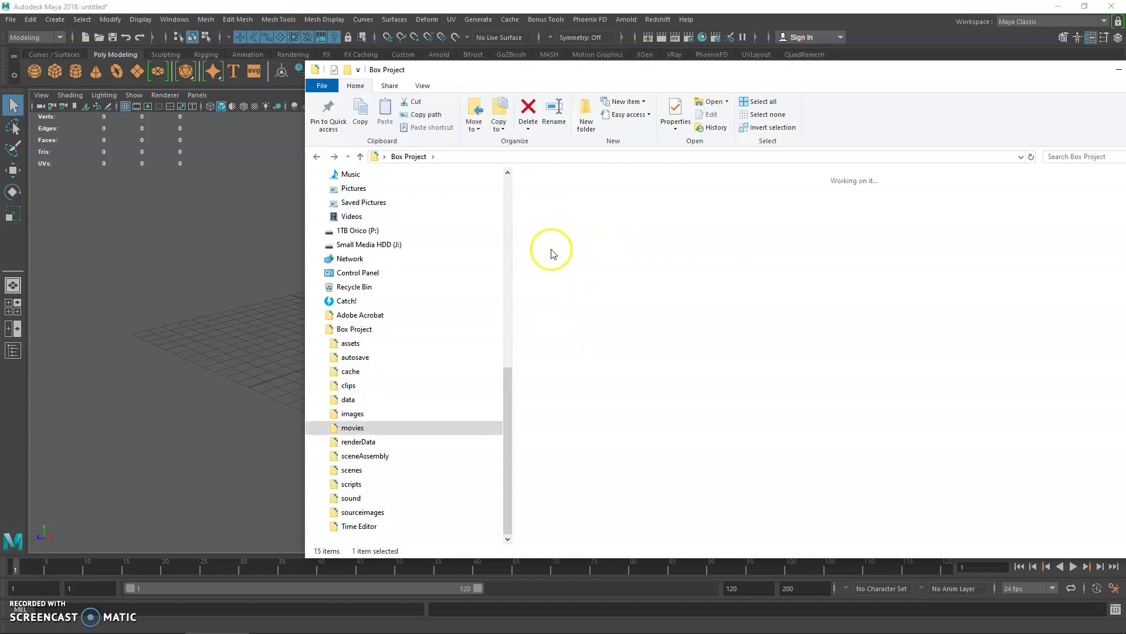
{"action": "key", "text": "BackSpace"}
{"action": "double_click", "coordinate": [567, 283]}
{"action": "key", "text": "BackSpace"}
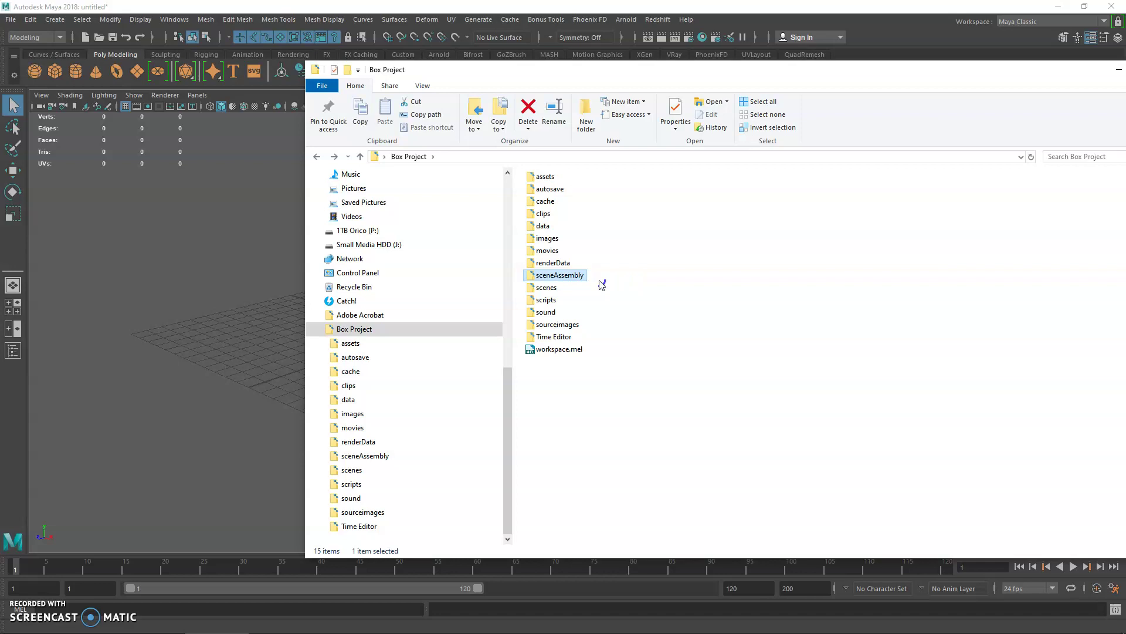
{"action": "double_click", "coordinate": [580, 287]}
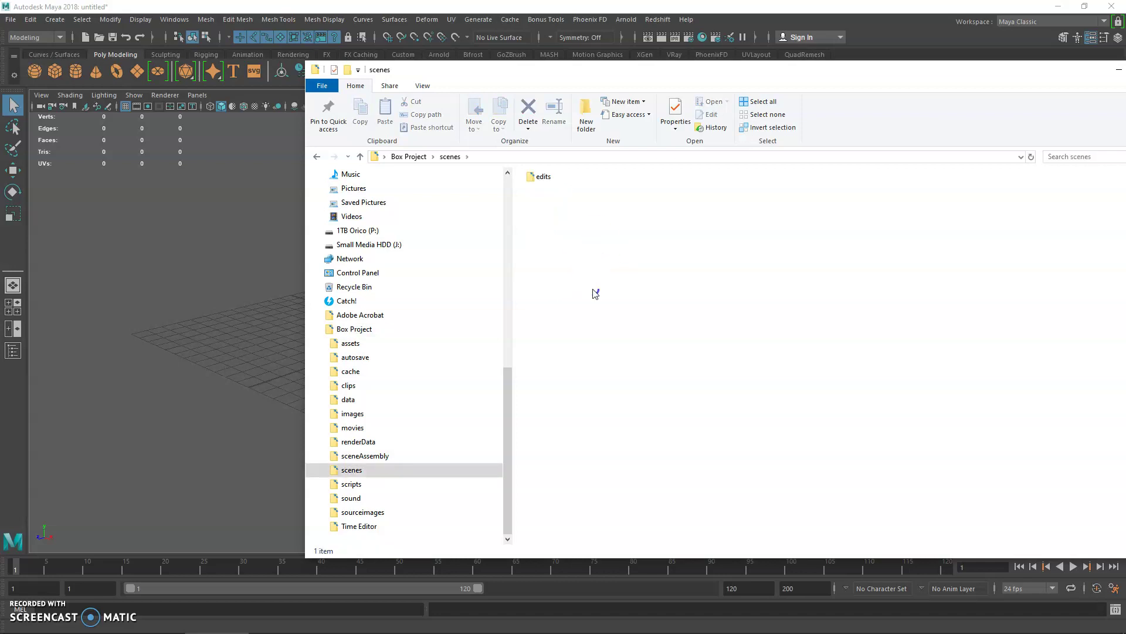
{"action": "key", "text": "BackSpace"}
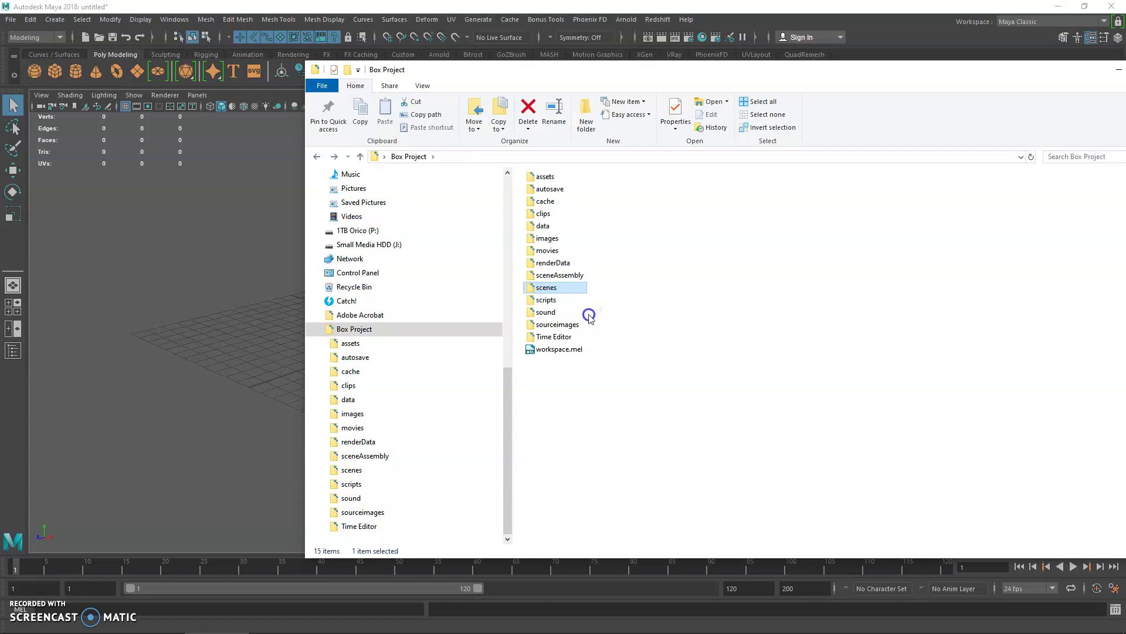
Switch back to Maya and create a polygon cube at the centre of the grid.
{"action": "key", "text": "alt+Tab"}
{"action": "left_click", "coordinate": [130, 173]}
{"action": "left_click", "coordinate": [432, 243]}
{"action": "left_click_drag", "start_coordinate": [433, 243], "coordinate": [456, 340], "text": "alt"}
{"action": "right_click_drag", "start_coordinate": [456, 340], "coordinate": [369, 282], "text": "alt"}
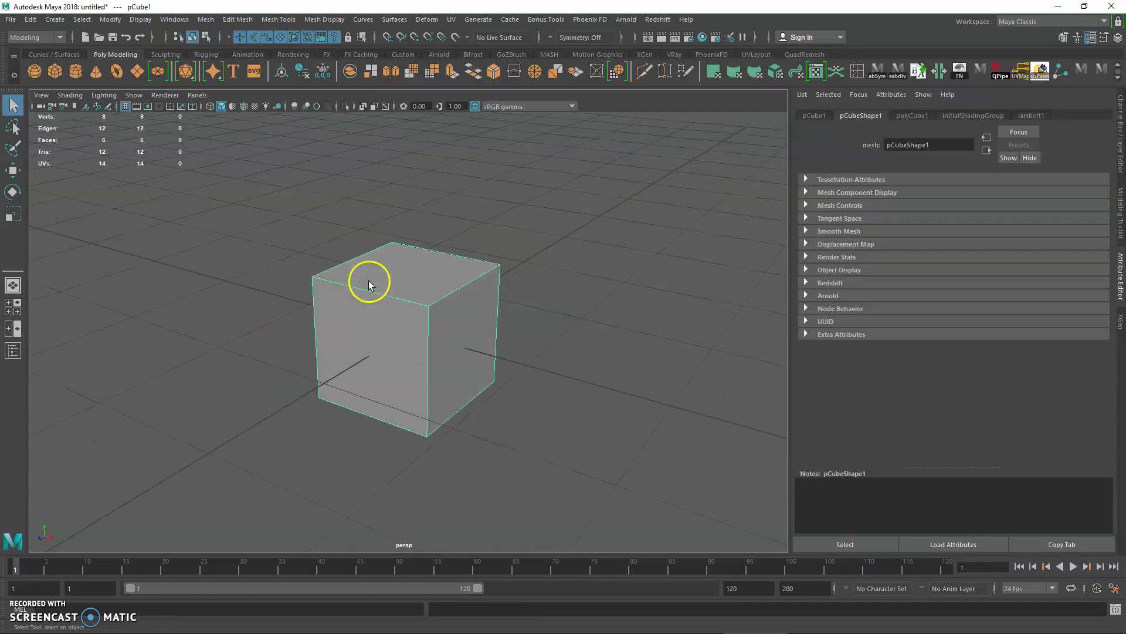
Scale the cube along its depth into an elongated rectangular box.
{"action": "key", "text": "r"}
{"action": "left_click_drag", "start_coordinate": [371, 363], "coordinate": [244, 440]}
{"action": "left_click_drag", "start_coordinate": [405, 271], "coordinate": [339, 249]}
{"action": "key", "text": "w"}
{"action": "key", "text": "r"}
{"action": "mouse_move", "coordinate": [478, 327]}
{"action": "left_mouse_down", "text": "alt"}
{"action": "mouse_move", "coordinate": [493, 332]}
{"action": "mouse_move", "coordinate": [486, 322]}
{"action": "left_mouse_up", "text": "alt"}
{"action": "left_click", "coordinate": [421, 254]}
{"action": "left_click_drag", "start_coordinate": [365, 226], "coordinate": [417, 216], "text": "alt"}
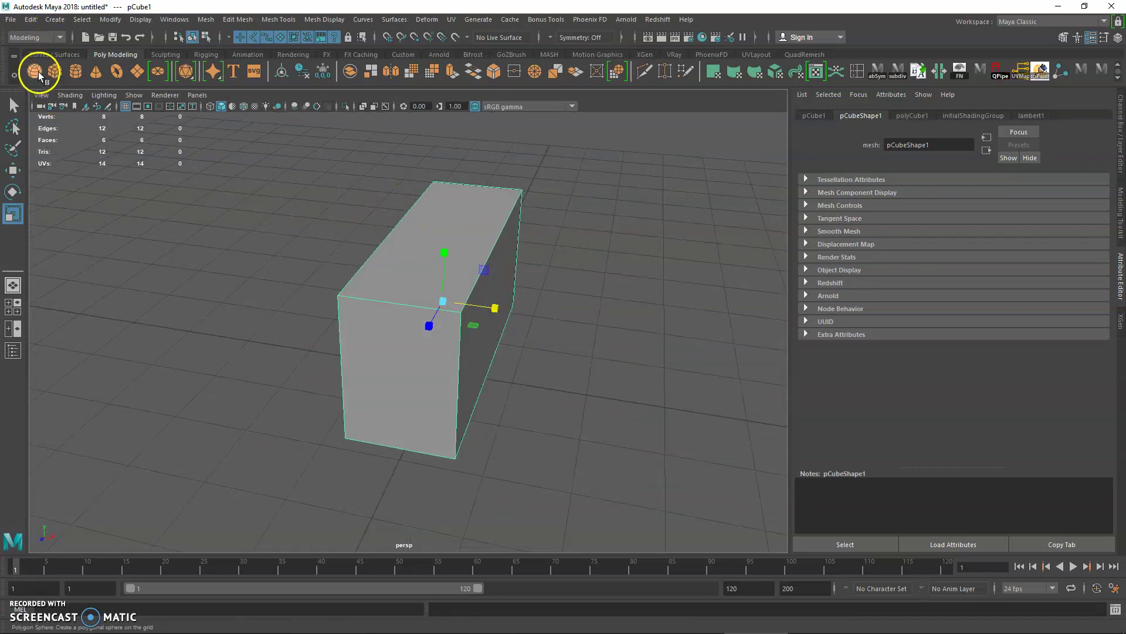
Begin saving the scene under a new name and compare the proposed save folder with the scene line in Notepad.
{"action": "left_click", "coordinate": [11, 21]}
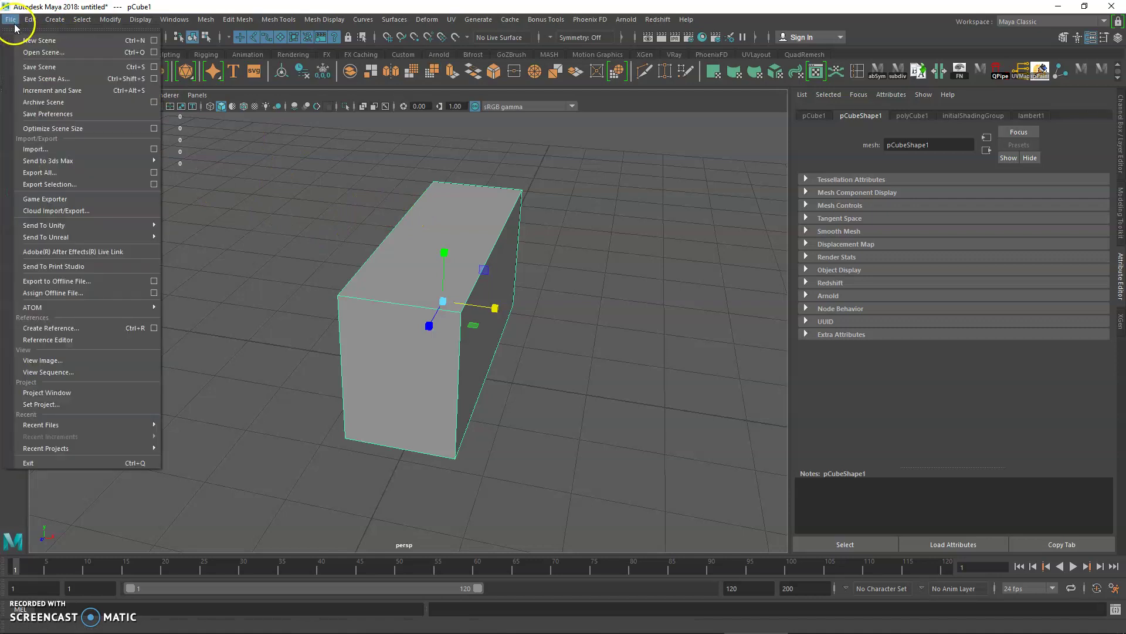
{"action": "left_click", "coordinate": [46, 79]}
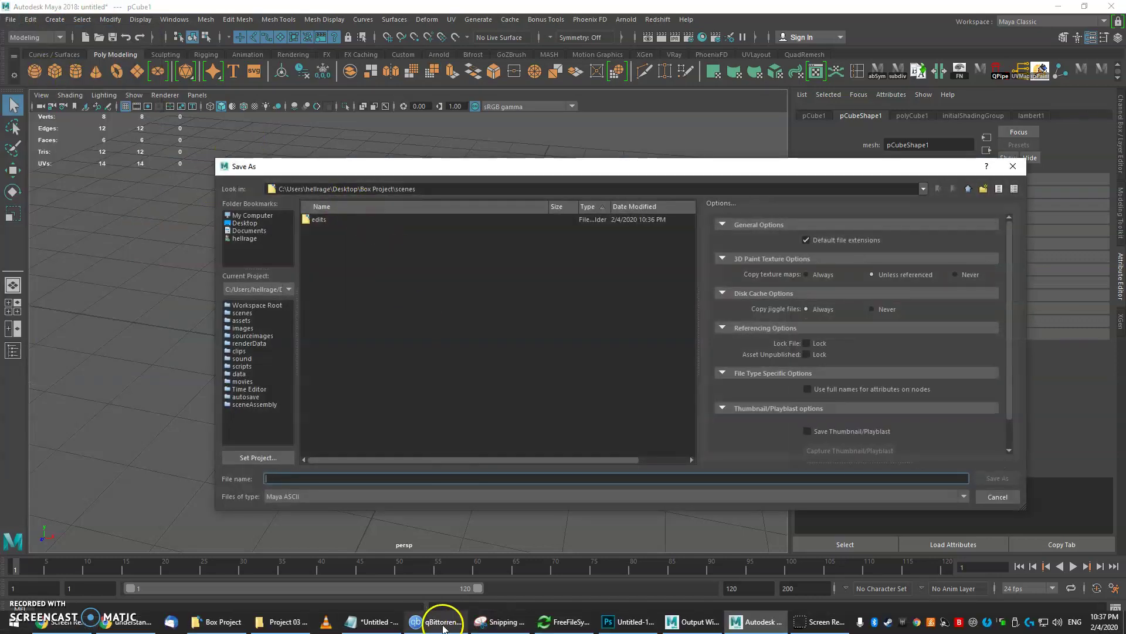
{"action": "left_click", "coordinate": [384, 624]}
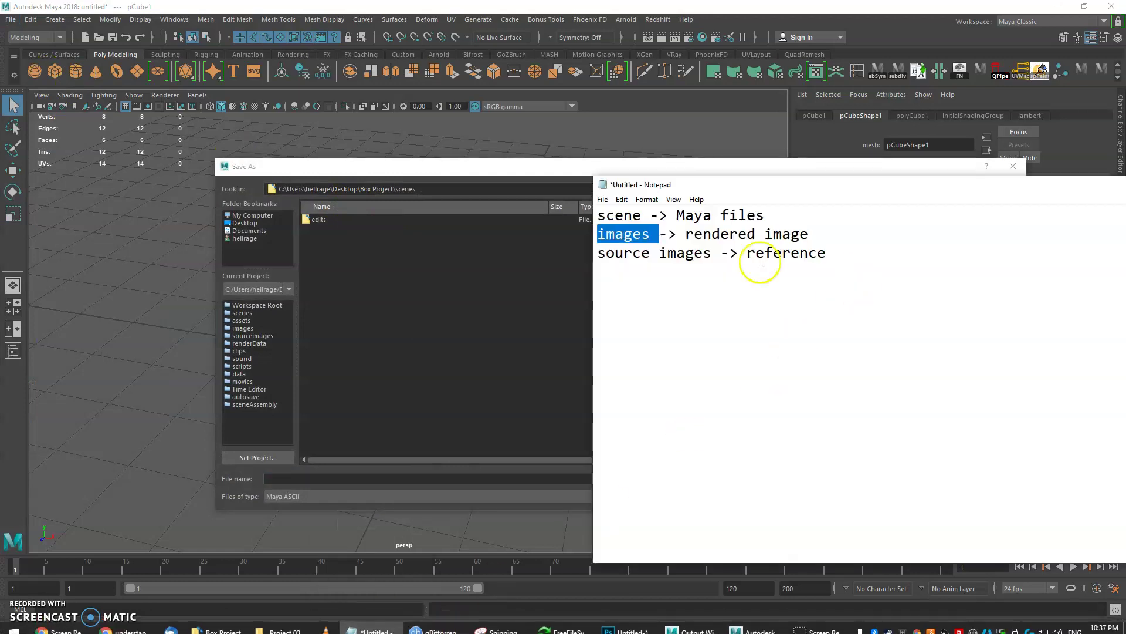
{"action": "left_click_drag", "start_coordinate": [762, 219], "coordinate": [520, 188]}
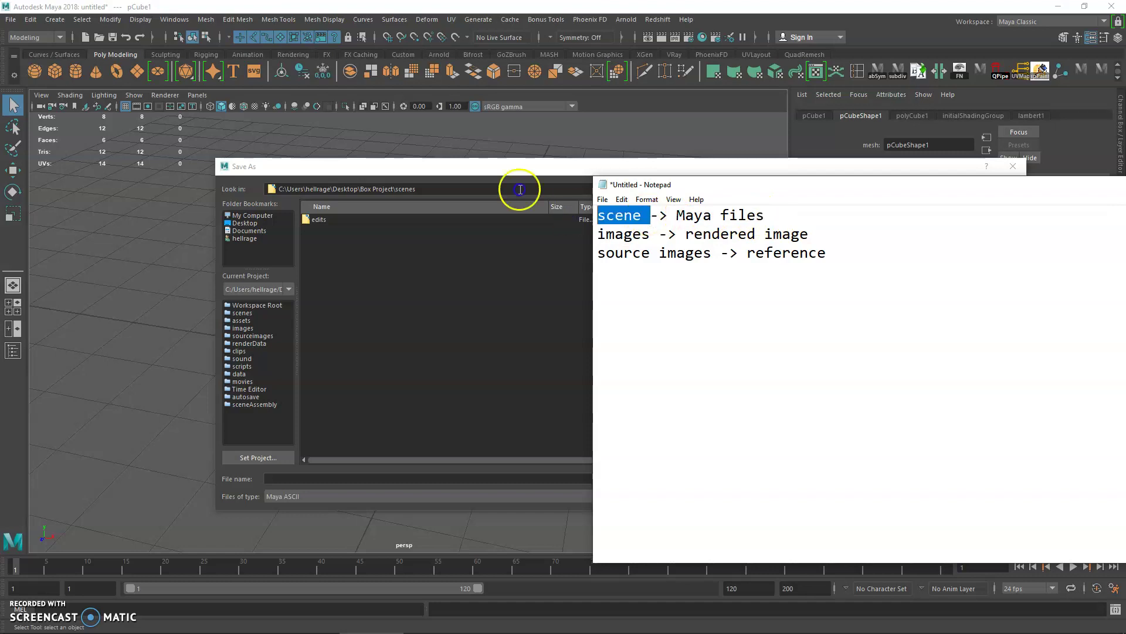
{"action": "left_click", "coordinate": [505, 167]}
Save the scene as Box_v01 in Maya ASCII format inside the scenes folder of Box Project on the Desktop.
{"action": "left_click", "coordinate": [241, 223]}
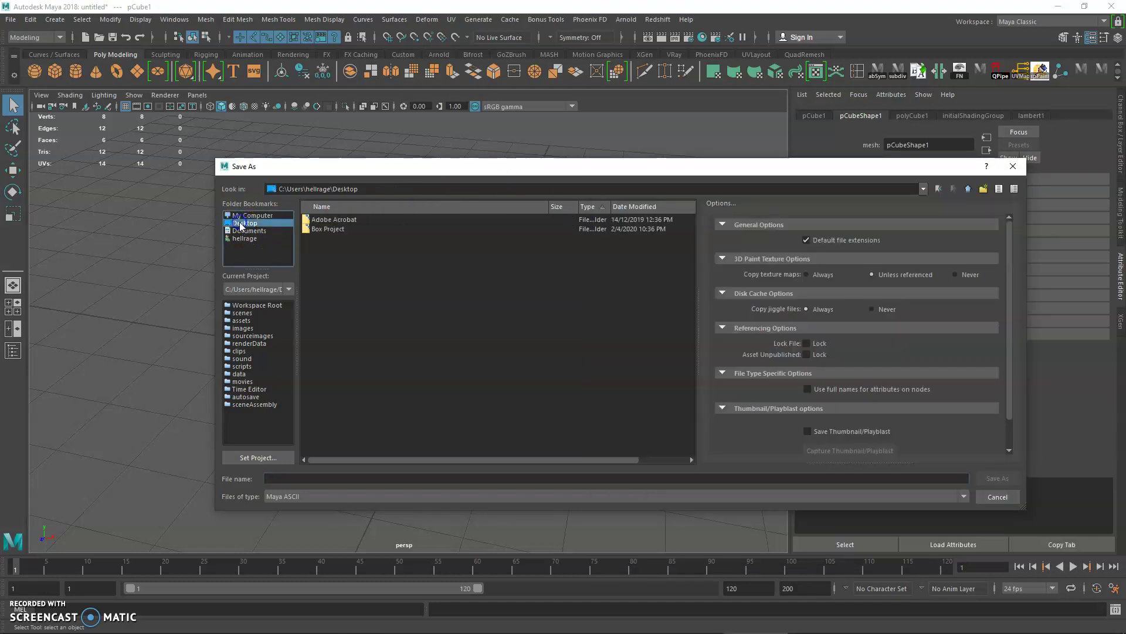
{"action": "double_click", "coordinate": [321, 229]}
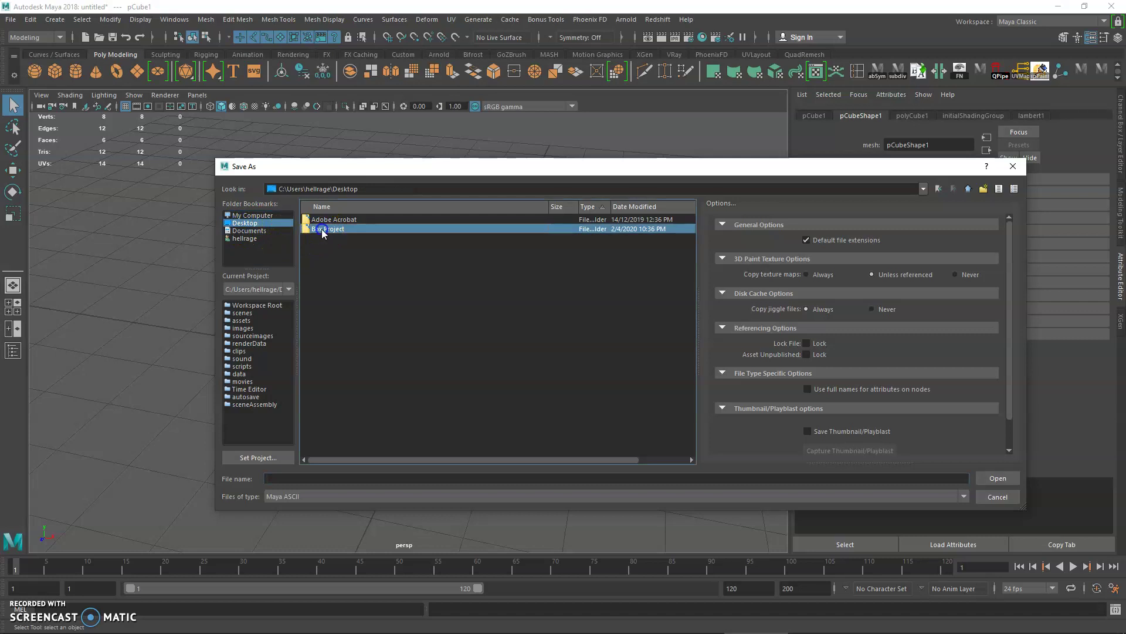
{"action": "double_click", "coordinate": [320, 305]}
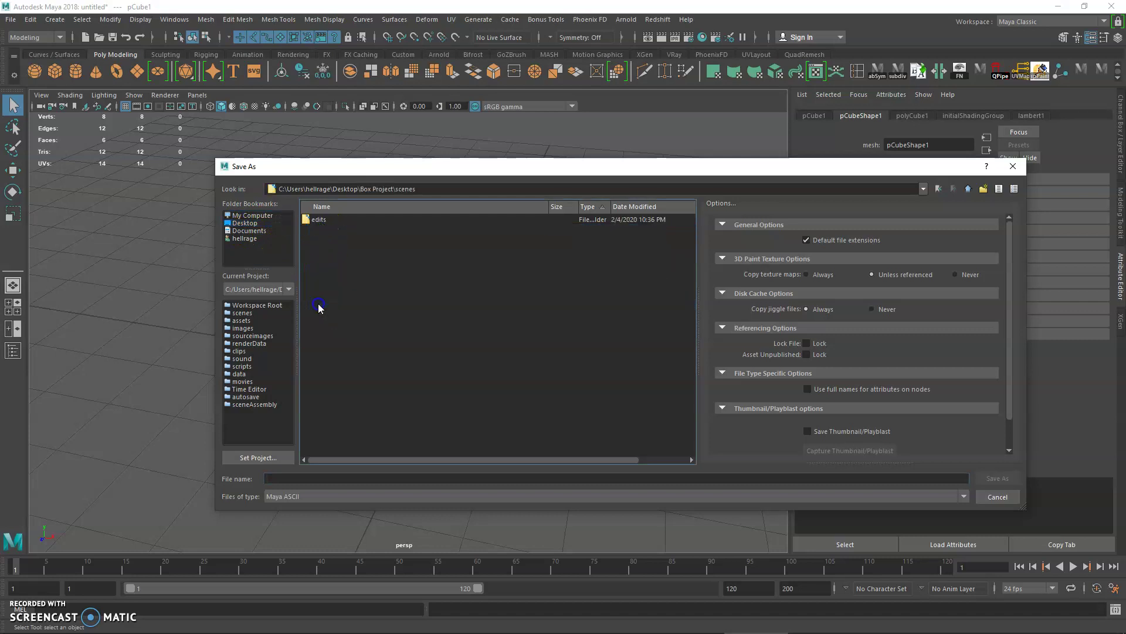
{"action": "left_click", "coordinate": [319, 479]}
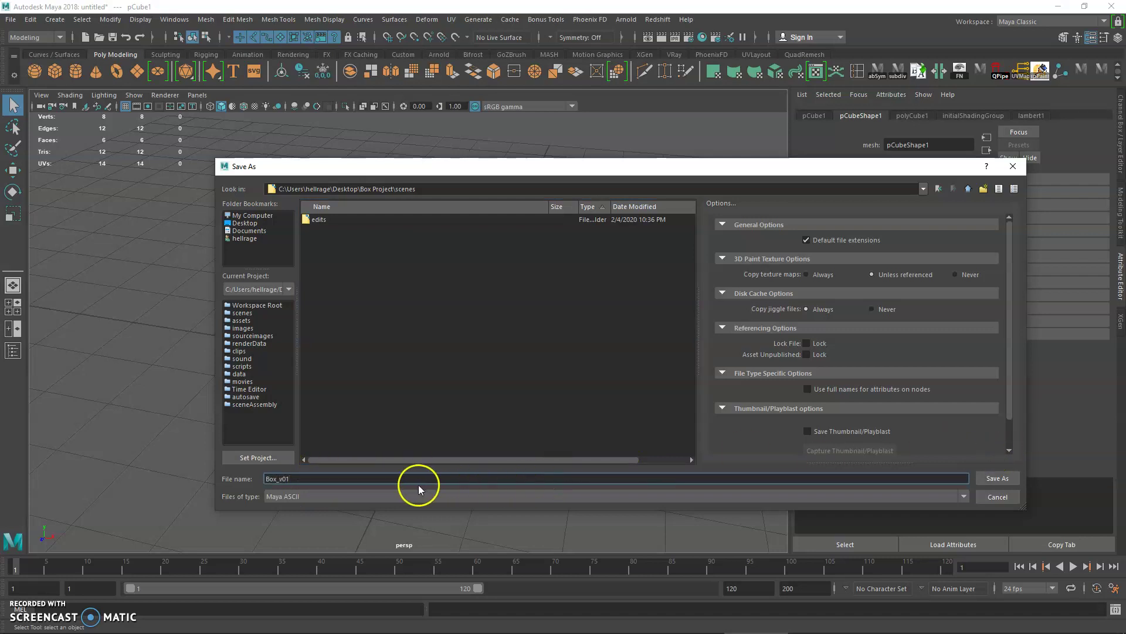
{"action": "left_click", "coordinate": [997, 479]}
{"action": "key", "text": "r"}
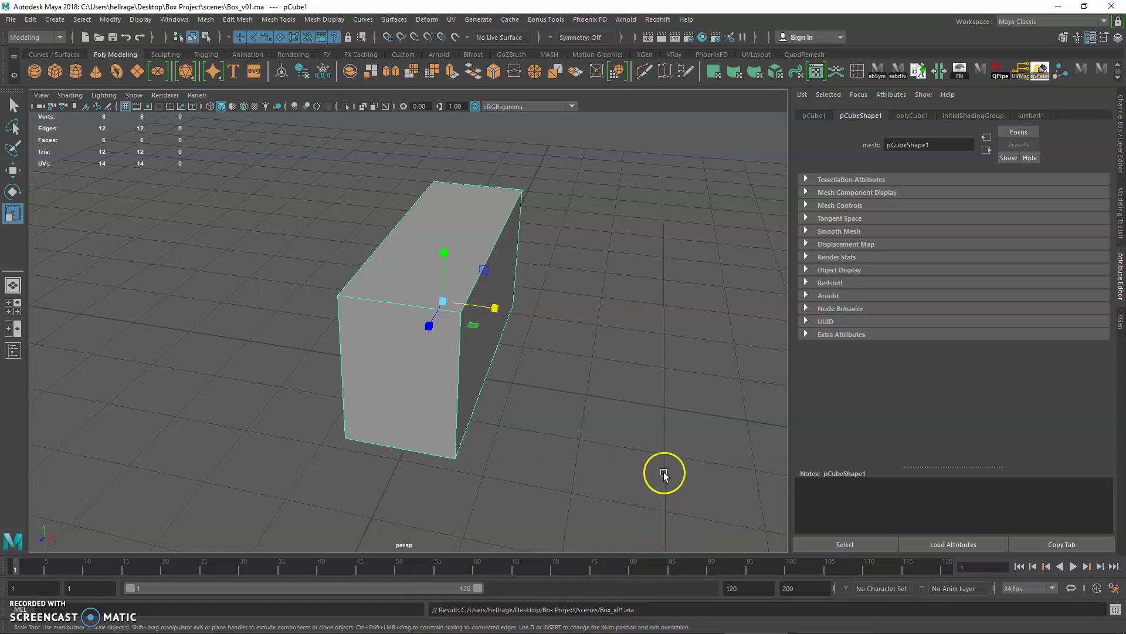
Start a new empty scene, discarding the unsaved changes to the box scene.
{"action": "left_click_drag", "start_coordinate": [575, 319], "coordinate": [175, 165], "text": "alt"}
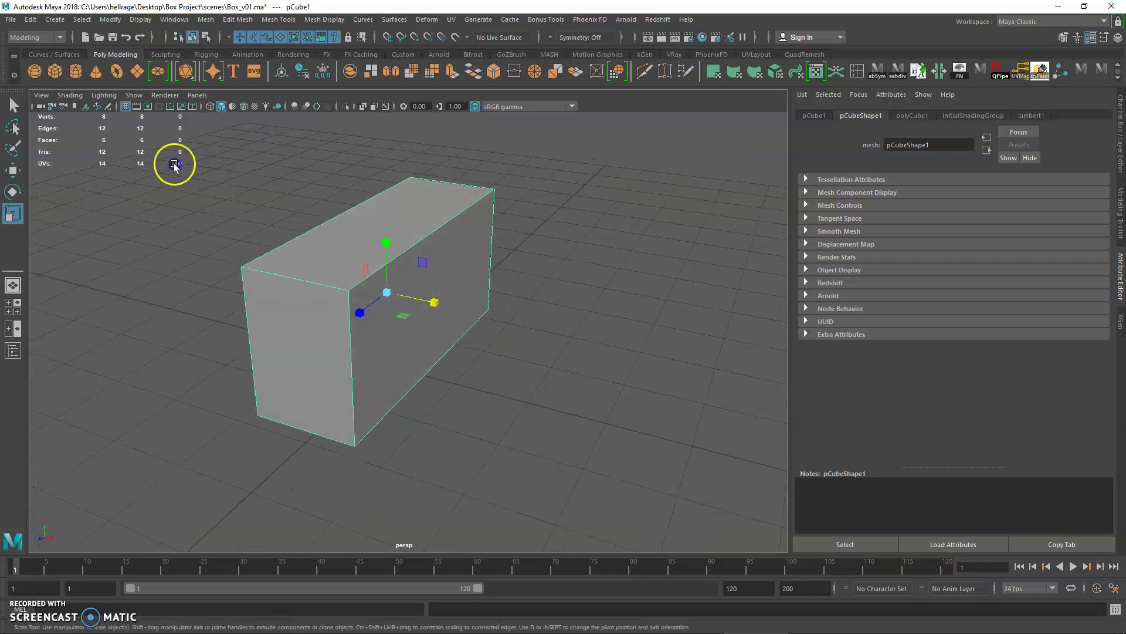
{"action": "left_click", "coordinate": [10, 20]}
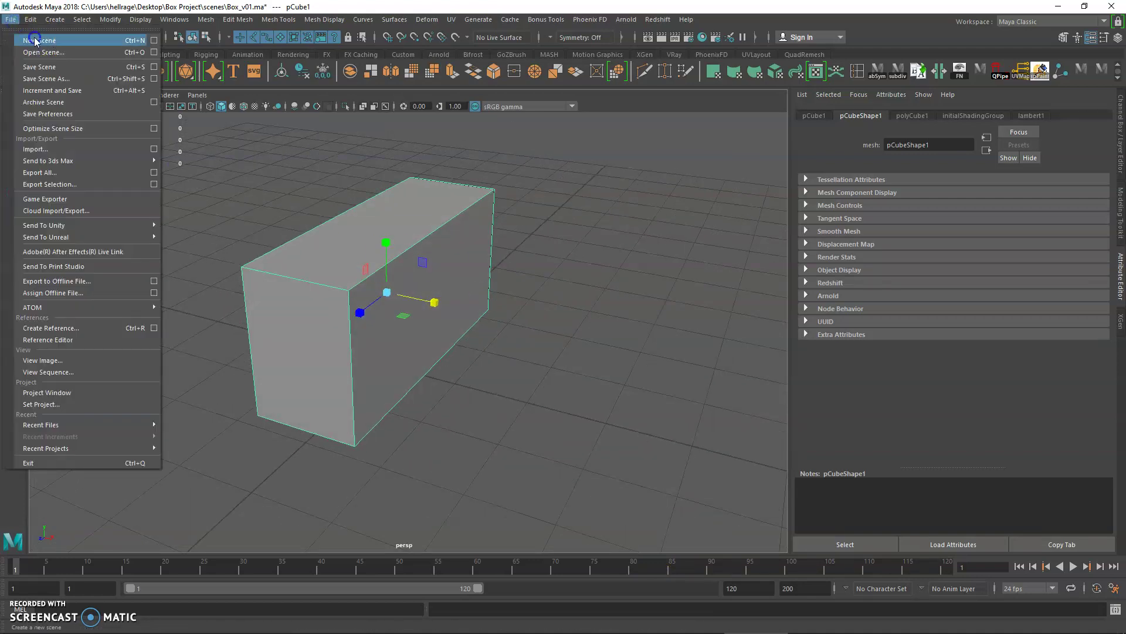
{"action": "left_click", "coordinate": [36, 41]}
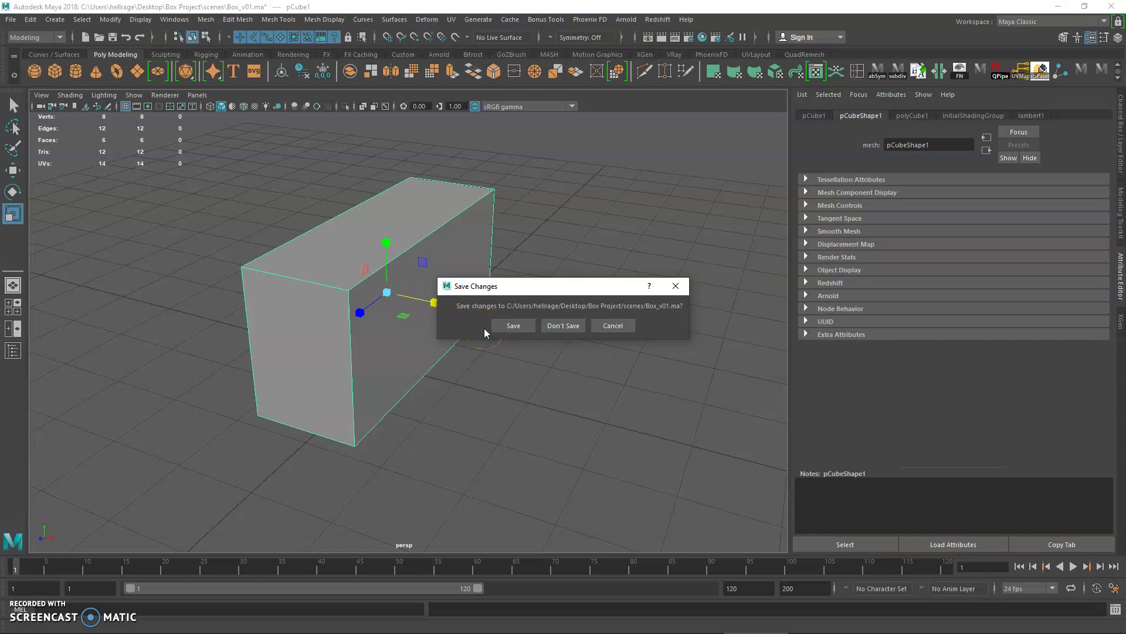
{"action": "left_click", "coordinate": [579, 326]}
{"action": "left_click", "coordinate": [571, 326]}
Create a polygon torus at the centre of the grid, scale it up evenly and raise it above the grid.
{"action": "left_click_drag", "start_coordinate": [347, 326], "coordinate": [347, 317], "text": "alt"}
{"action": "right_click_drag", "start_coordinate": [347, 317], "coordinate": [460, 407], "text": "alt"}
{"action": "middle_click_drag", "start_coordinate": [451, 407], "coordinate": [463, 403], "text": "alt"}
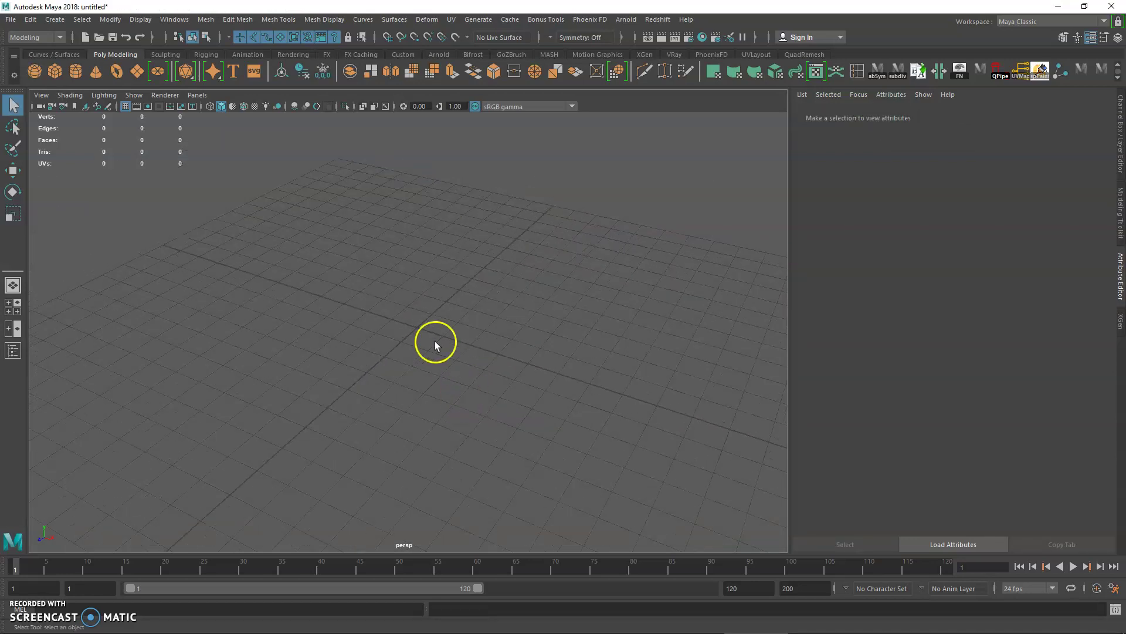
{"action": "left_click", "coordinate": [117, 79]}
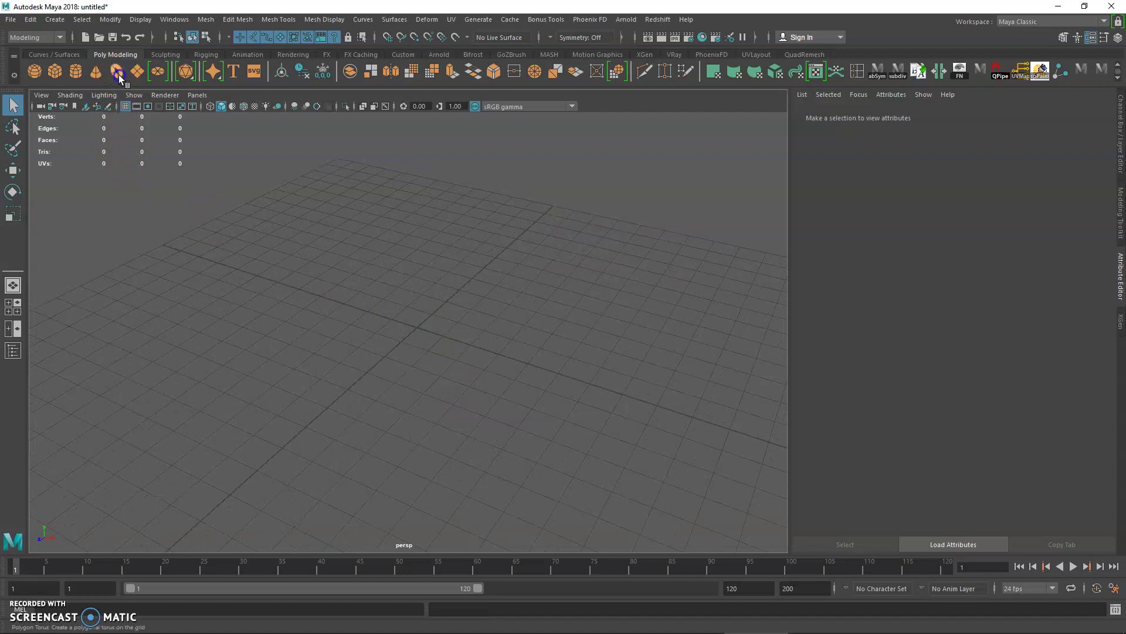
{"action": "key", "text": "r"}
{"action": "left_click_drag", "start_coordinate": [420, 333], "coordinate": [511, 350]}
{"action": "left_click_drag", "start_coordinate": [452, 370], "coordinate": [532, 397], "text": "alt"}
{"action": "key", "text": "w"}
{"action": "left_click_drag", "start_coordinate": [481, 303], "coordinate": [391, 288]}
{"action": "right_click_drag", "start_coordinate": [391, 288], "coordinate": [395, 304], "text": "alt"}
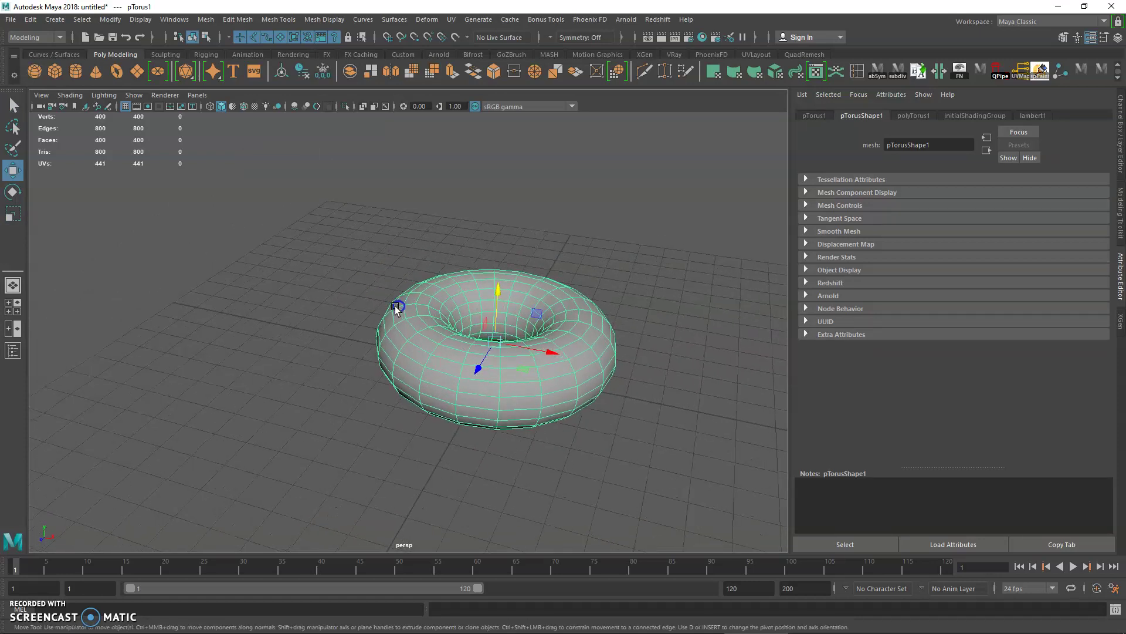
Set up a new project named Donut Project located on the Desktop, keeping the default folder names.
{"action": "left_click", "coordinate": [10, 19]}
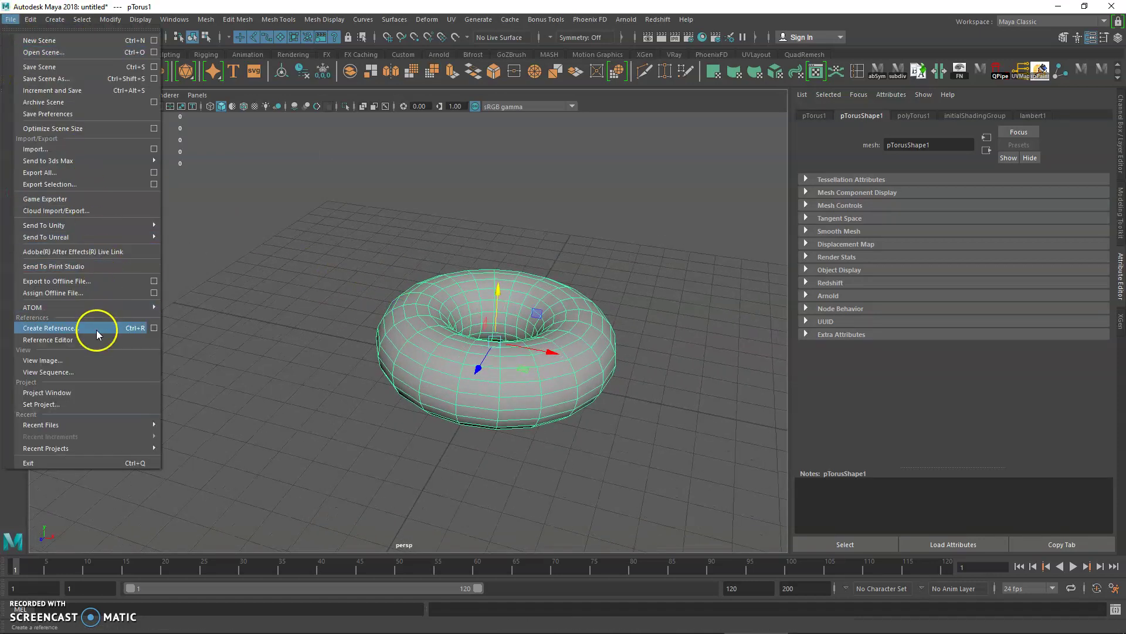
{"action": "left_click", "coordinate": [75, 392]}
{"action": "left_click_drag", "start_coordinate": [238, 165], "coordinate": [759, 198]}
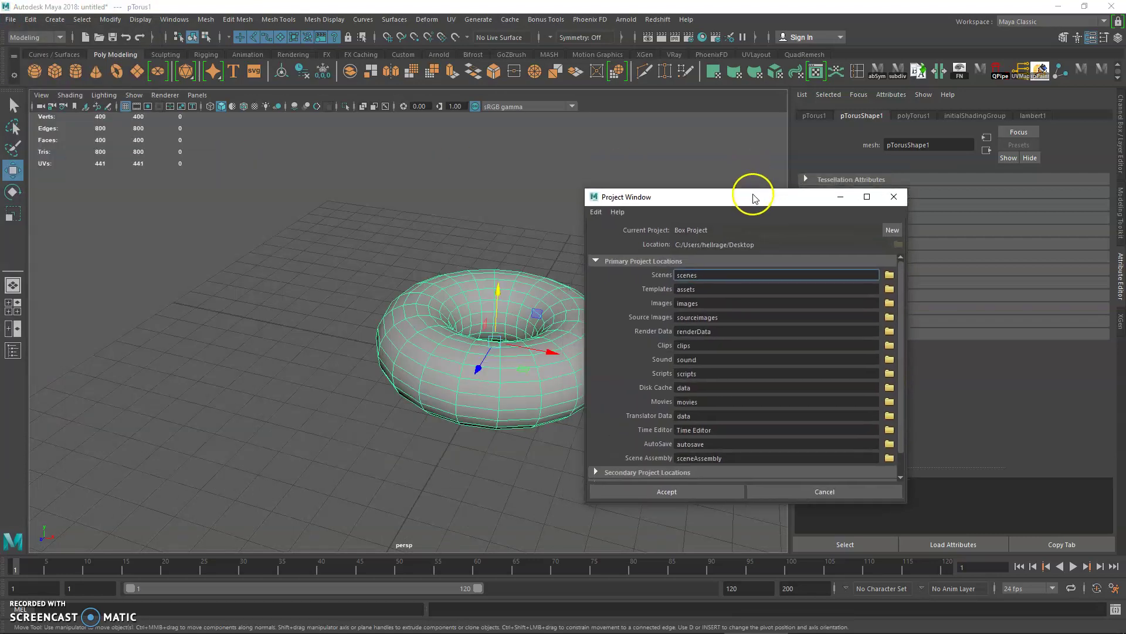
{"action": "left_click", "coordinate": [893, 234]}
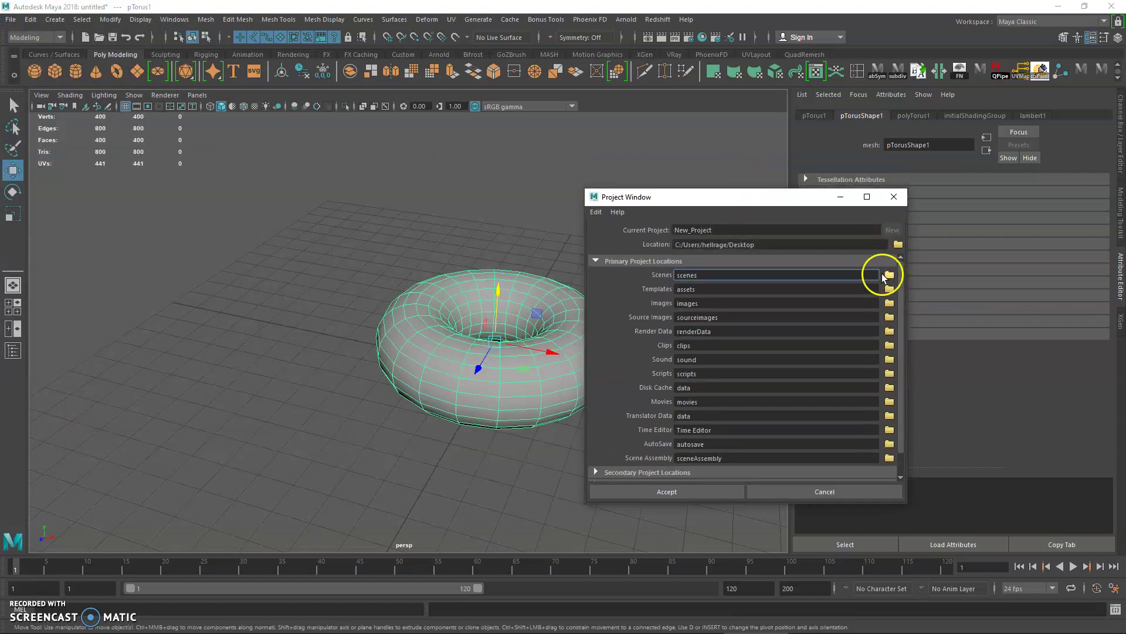
{"action": "left_click", "coordinate": [831, 229]}
{"action": "left_click_drag", "start_coordinate": [830, 228], "coordinate": [602, 223]}
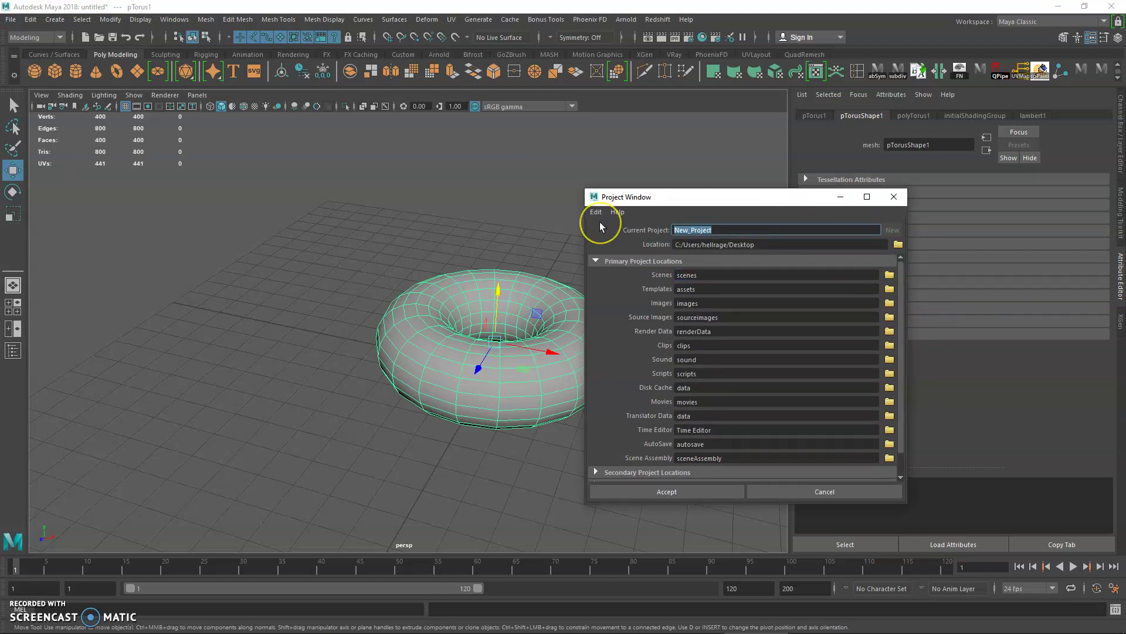
{"action": "type", "text": "Donut Project"}
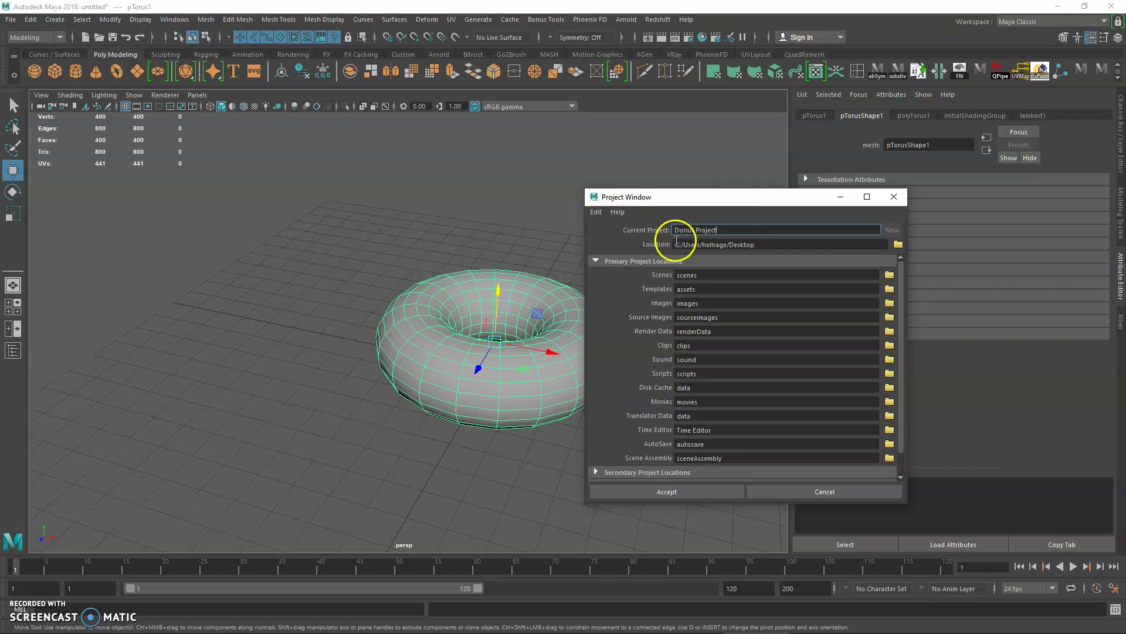
{"action": "left_click", "coordinate": [774, 248]}
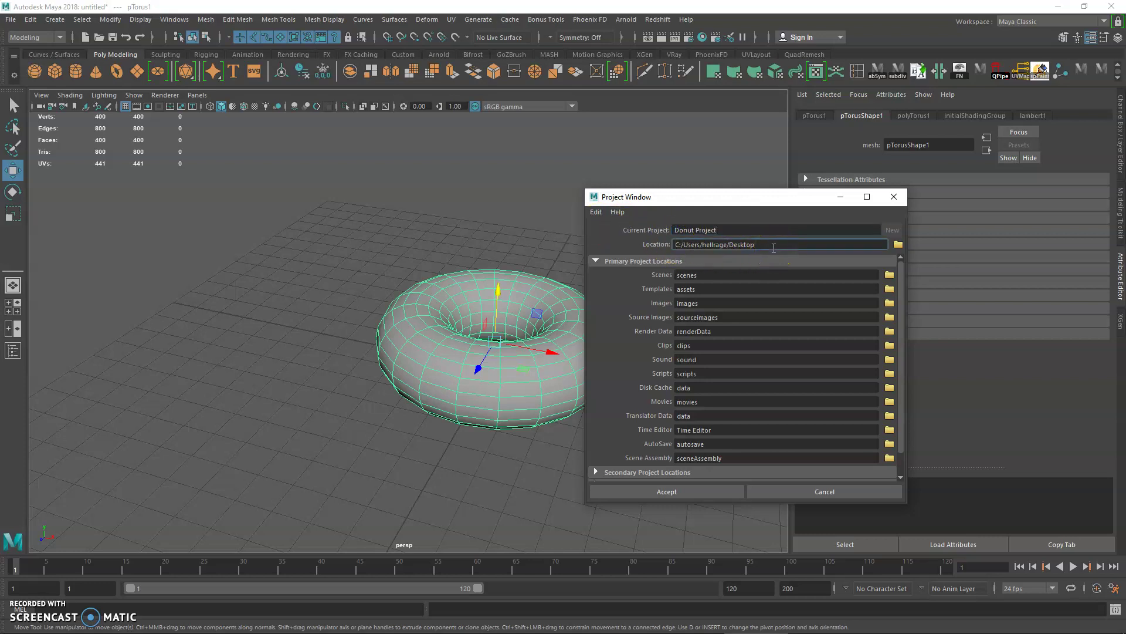
{"action": "double_click", "coordinate": [676, 290]}
{"action": "key", "text": "Tab"}
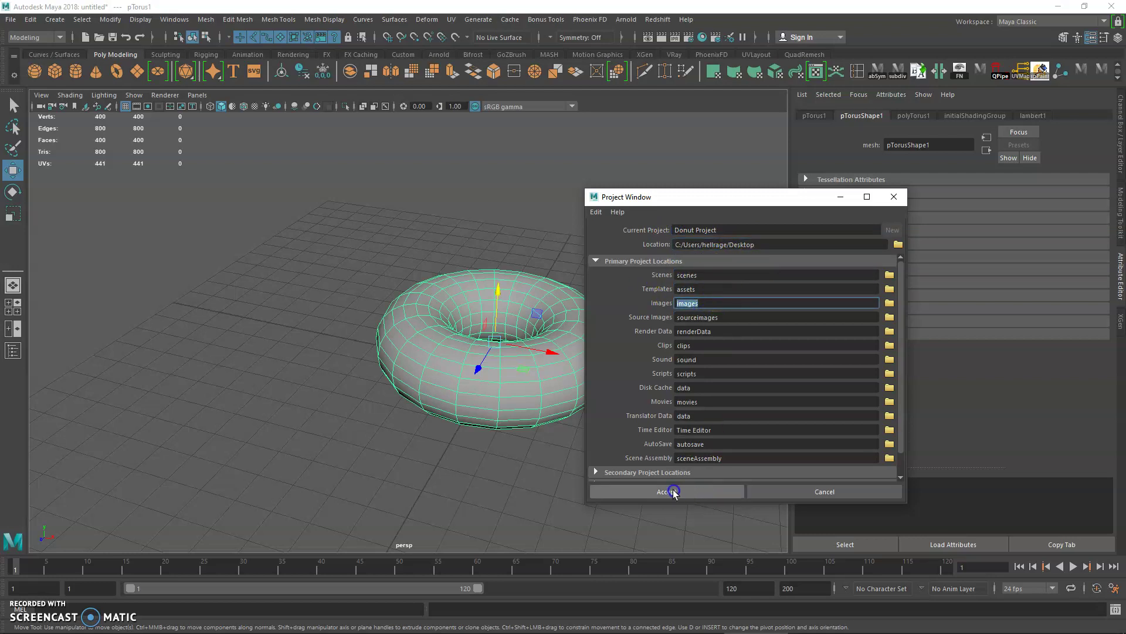
Switch to File Explorer, check which project folders exist on the Desktop, and return to Maya.
{"action": "left_click", "coordinate": [238, 621]}
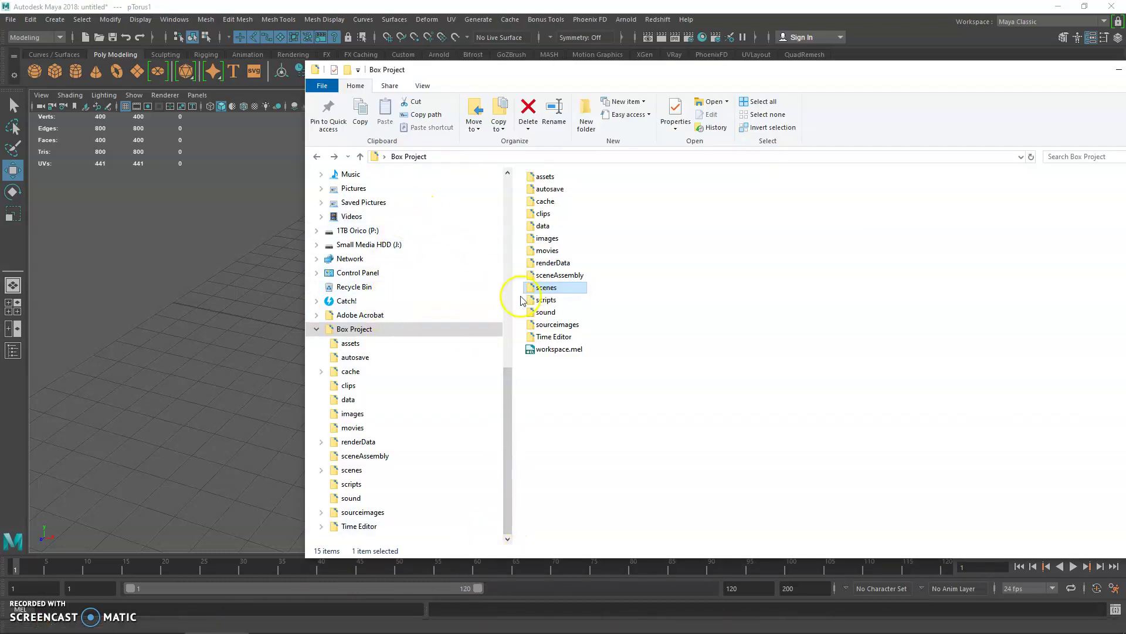
{"action": "scroll", "coordinate": [508, 298], "scroll_direction": "up", "scroll_amount": 3}
{"action": "left_click", "coordinate": [413, 195]}
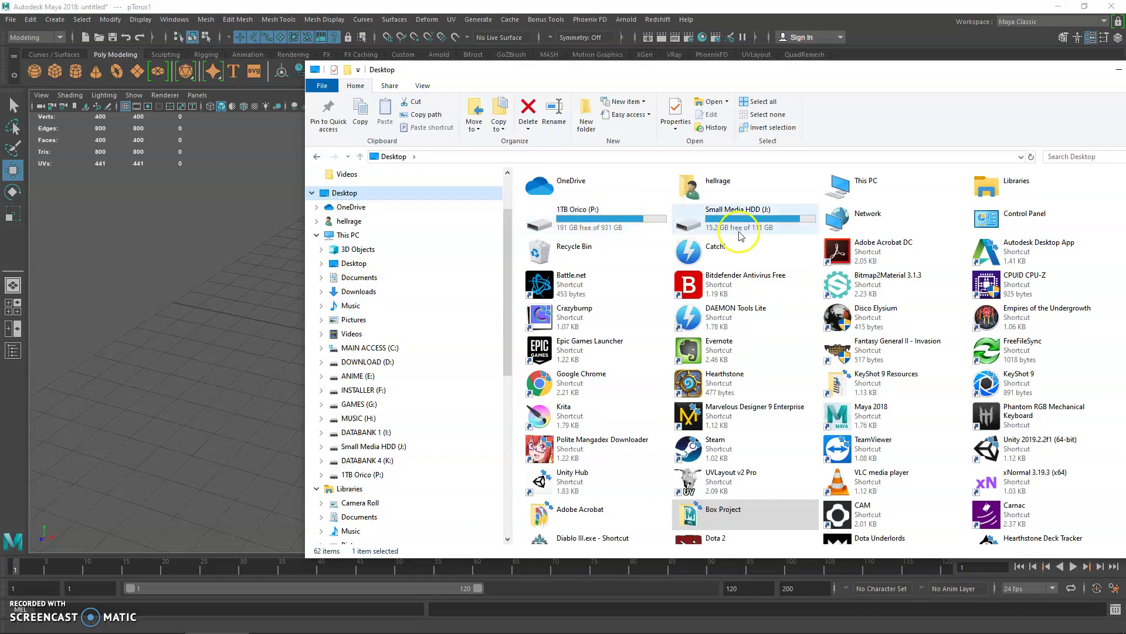
{"action": "left_click_drag", "start_coordinate": [717, 69], "coordinate": [684, 57]}
{"action": "left_click", "coordinate": [1078, 57]}
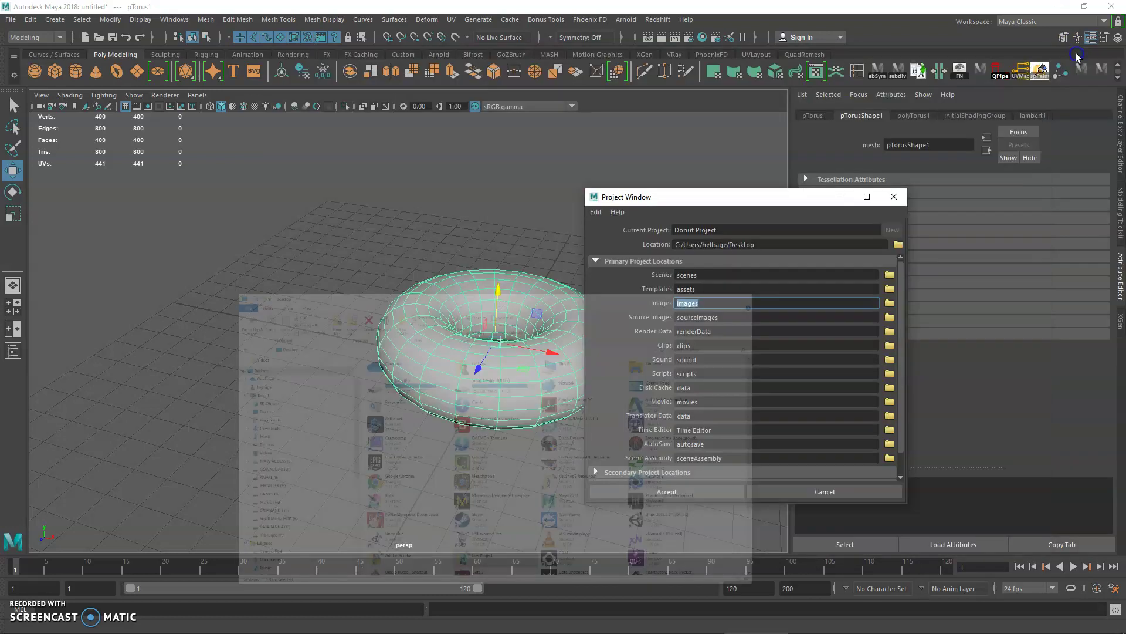
Accept the new project settings, then switch to File Explorer and open the Donut Project folder on the Desktop to examine its subfolders.
{"action": "left_click", "coordinate": [672, 491]}
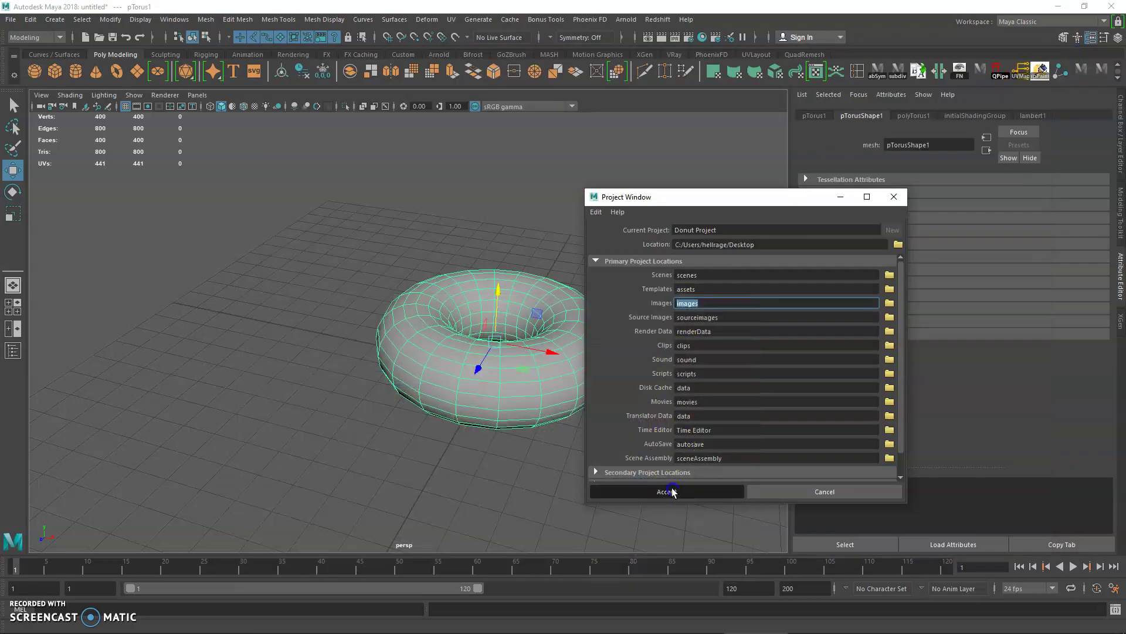
{"action": "left_click", "coordinate": [288, 622]}
{"action": "left_click", "coordinate": [230, 621]}
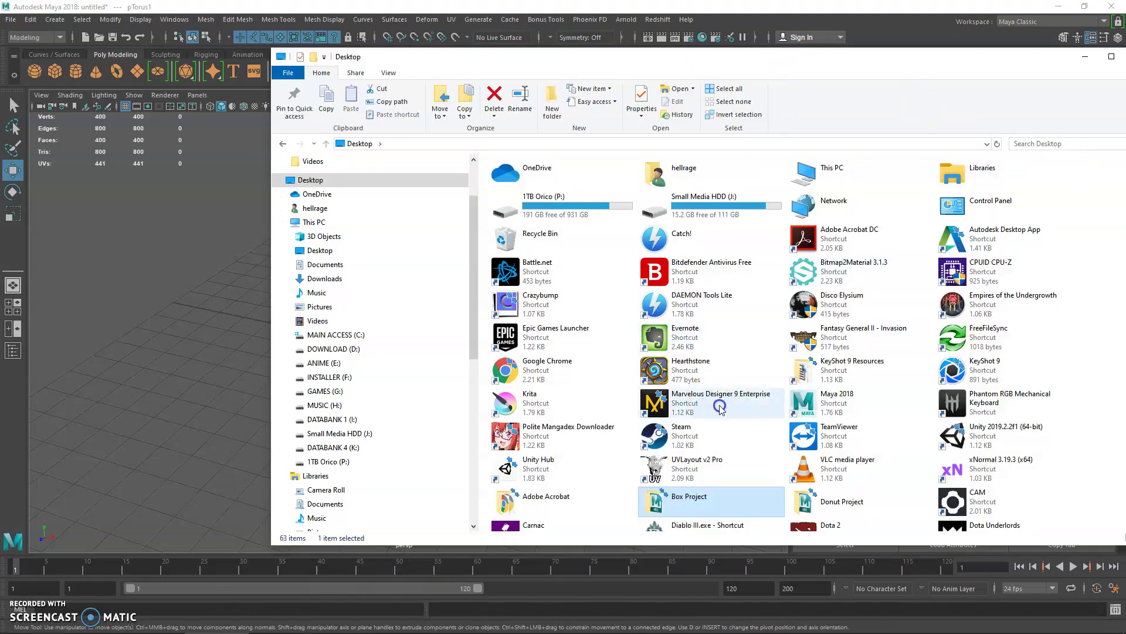
{"action": "scroll", "coordinate": [762, 402], "scroll_direction": "down", "scroll_amount": 3}
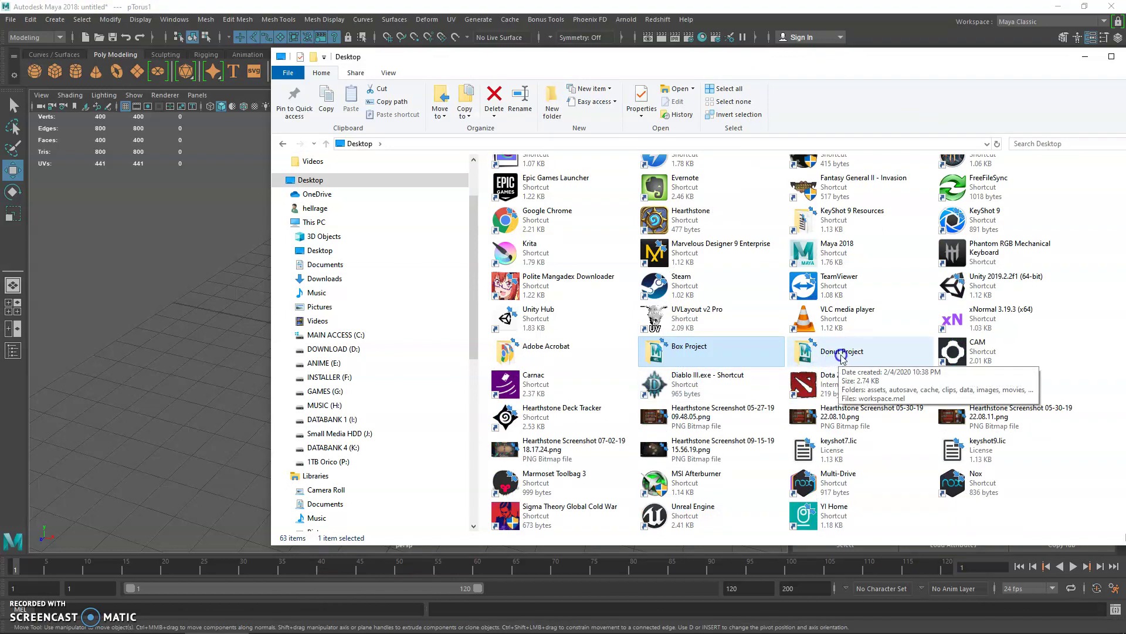
{"action": "double_click", "coordinate": [842, 355]}
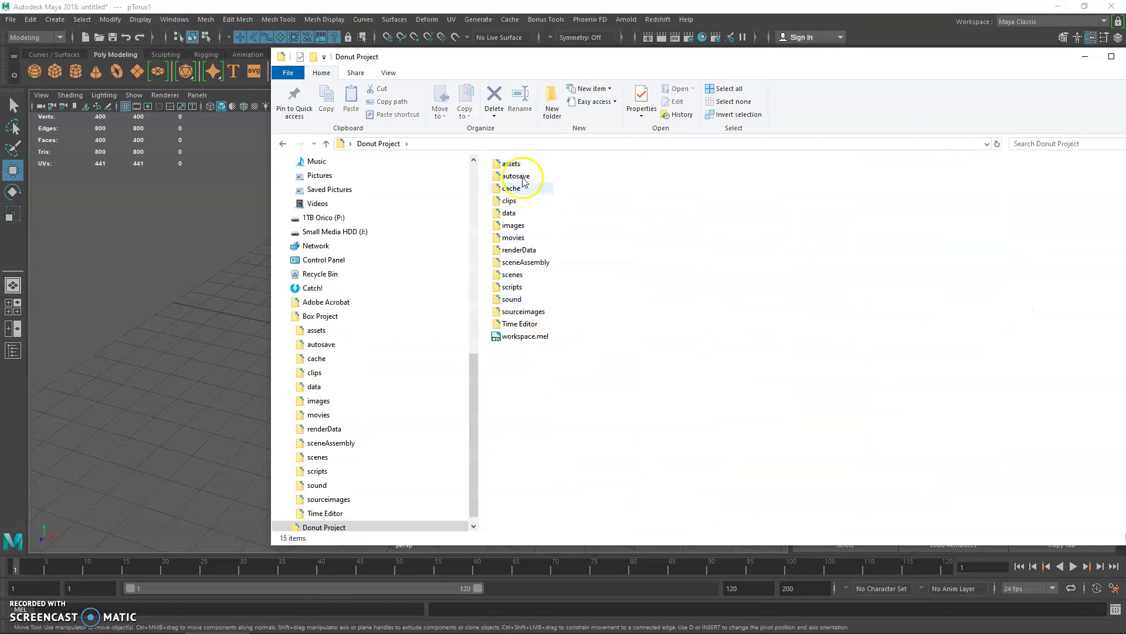
{"action": "scroll", "coordinate": [468, 289], "scroll_direction": "up", "scroll_amount": 10}
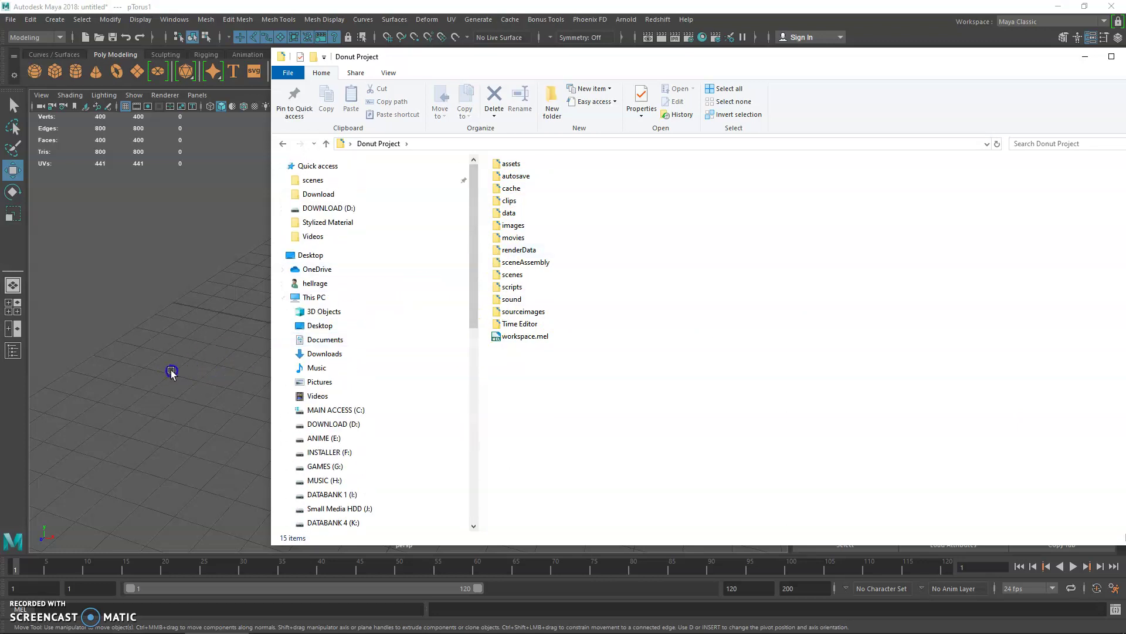
Switch back to Maya and save the scene as Donut_v01 in Maya ASCII format inside the scenes folder of Donut Project on the Desktop.
{"action": "left_click", "coordinate": [217, 355]}
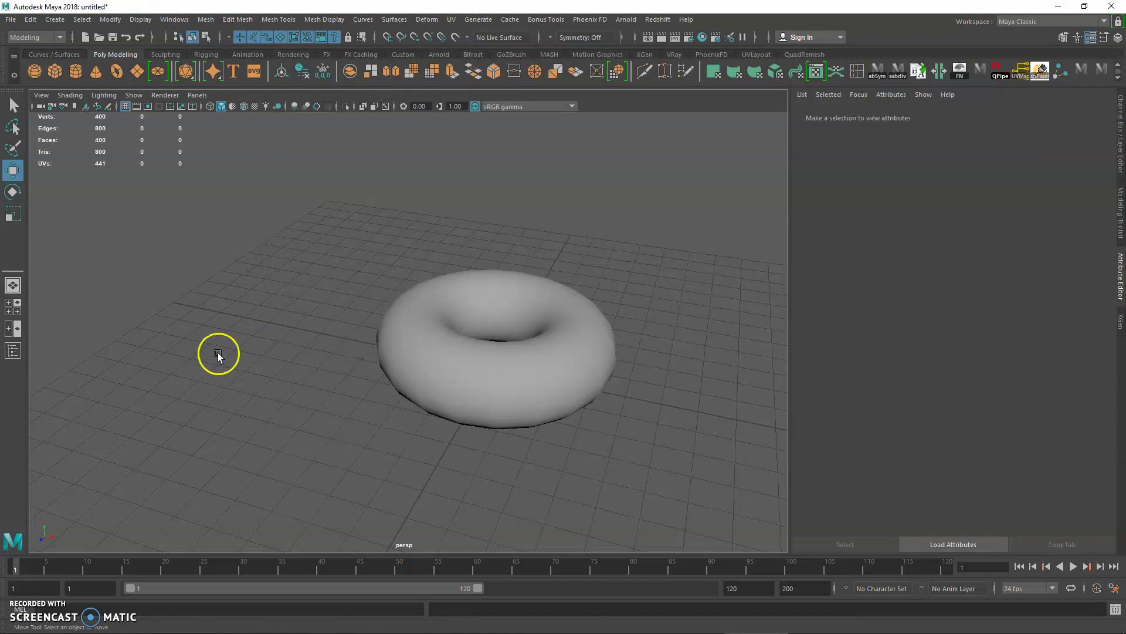
{"action": "left_click", "coordinate": [12, 20]}
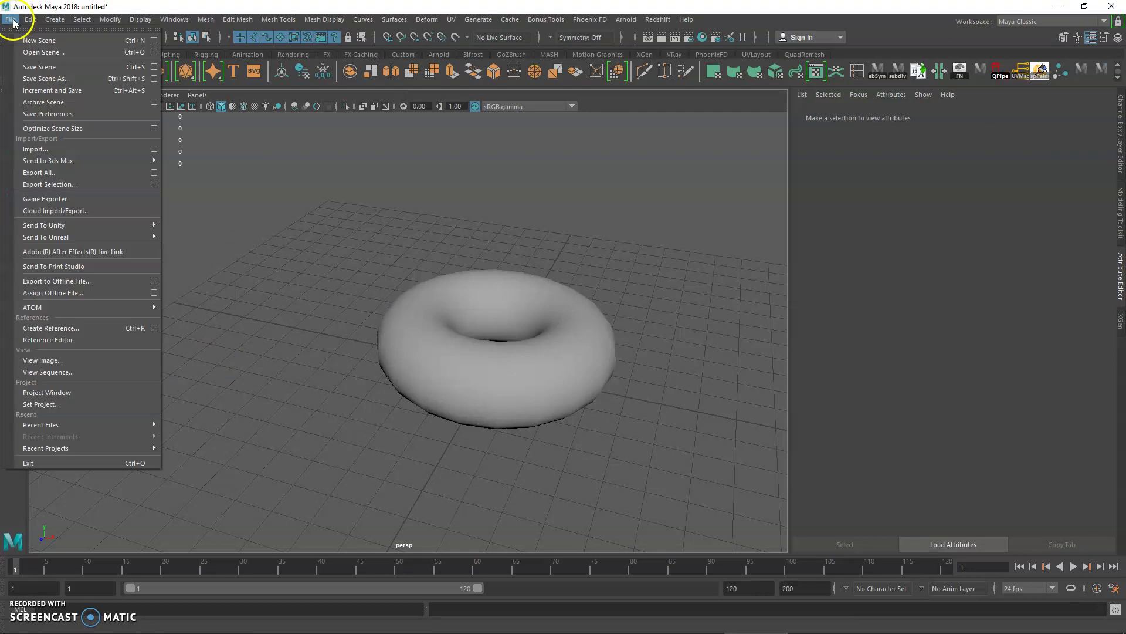
{"action": "left_click", "coordinate": [47, 78]}
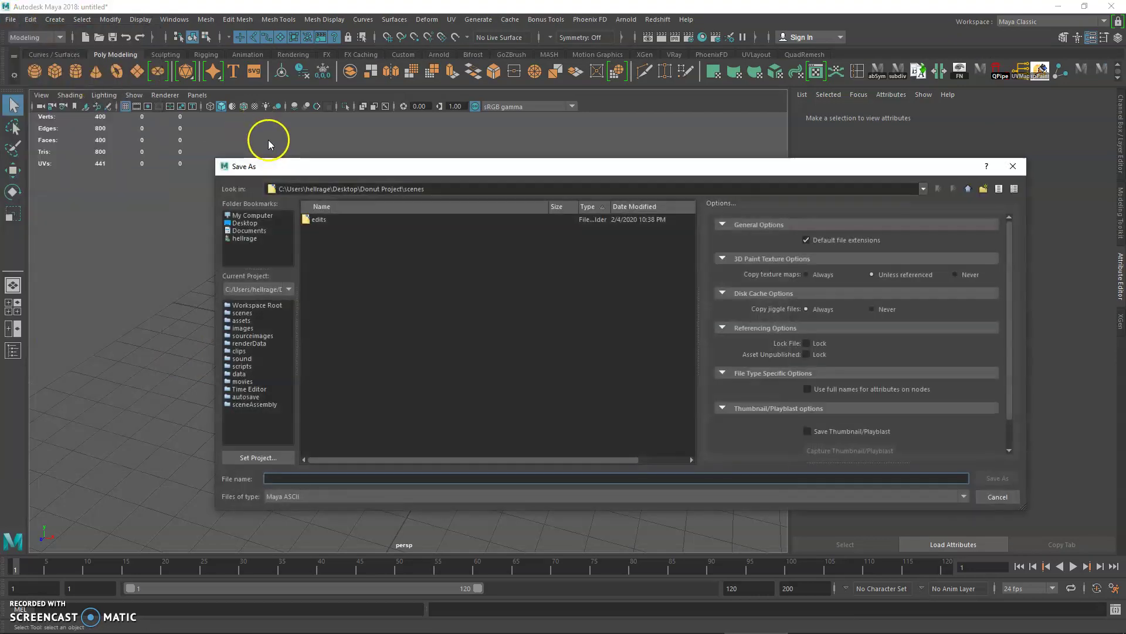
{"action": "type", "text": "Donut"}
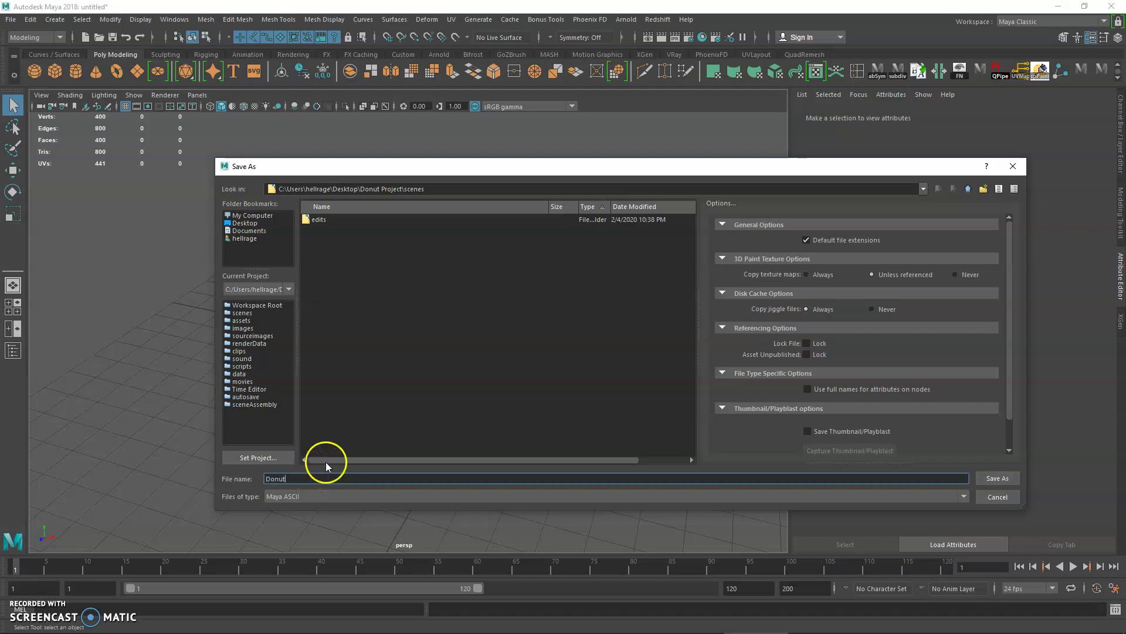
{"action": "type", "text": "_v01"}
{"action": "left_click", "coordinate": [248, 224]}
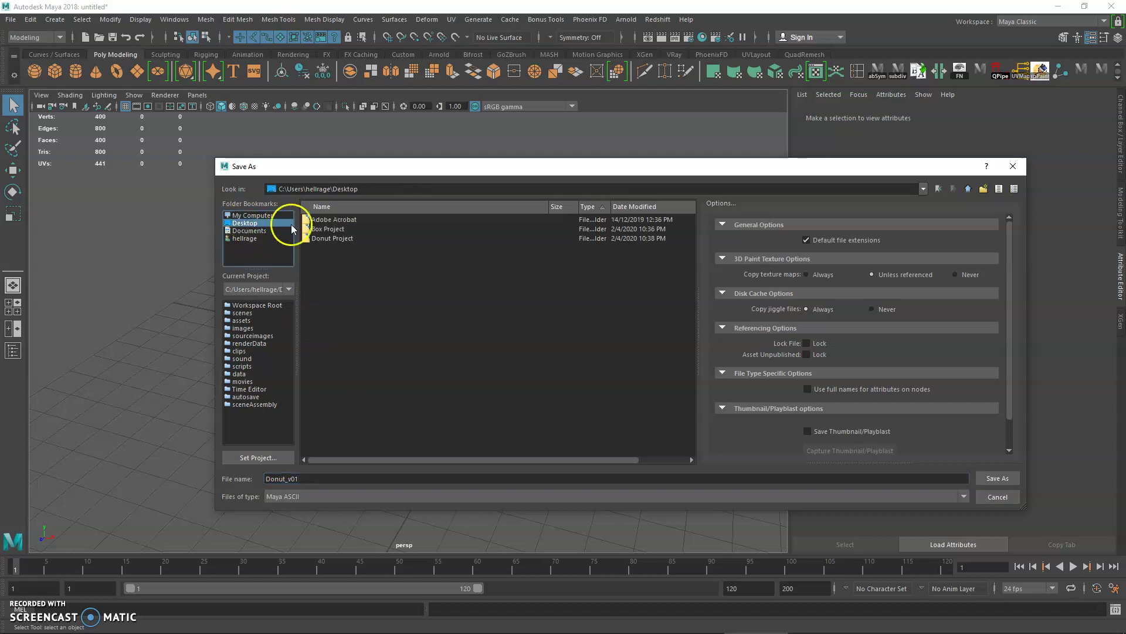
{"action": "double_click", "coordinate": [332, 238]}
{"action": "double_click", "coordinate": [327, 294]}
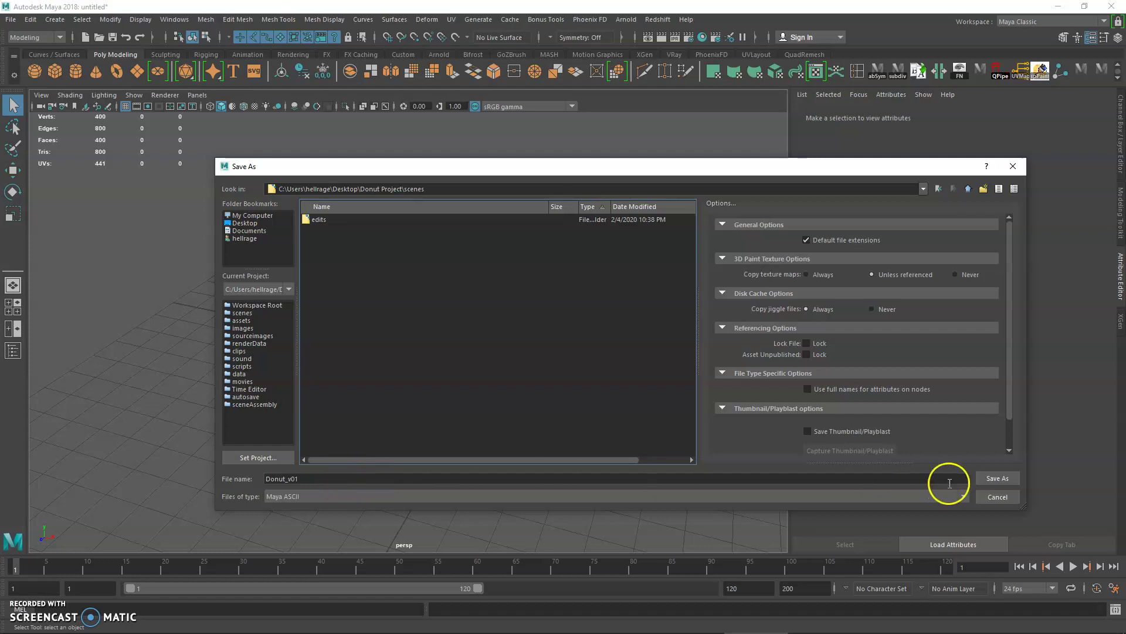
{"action": "left_click", "coordinate": [998, 478]}
{"action": "key", "text": "w"}
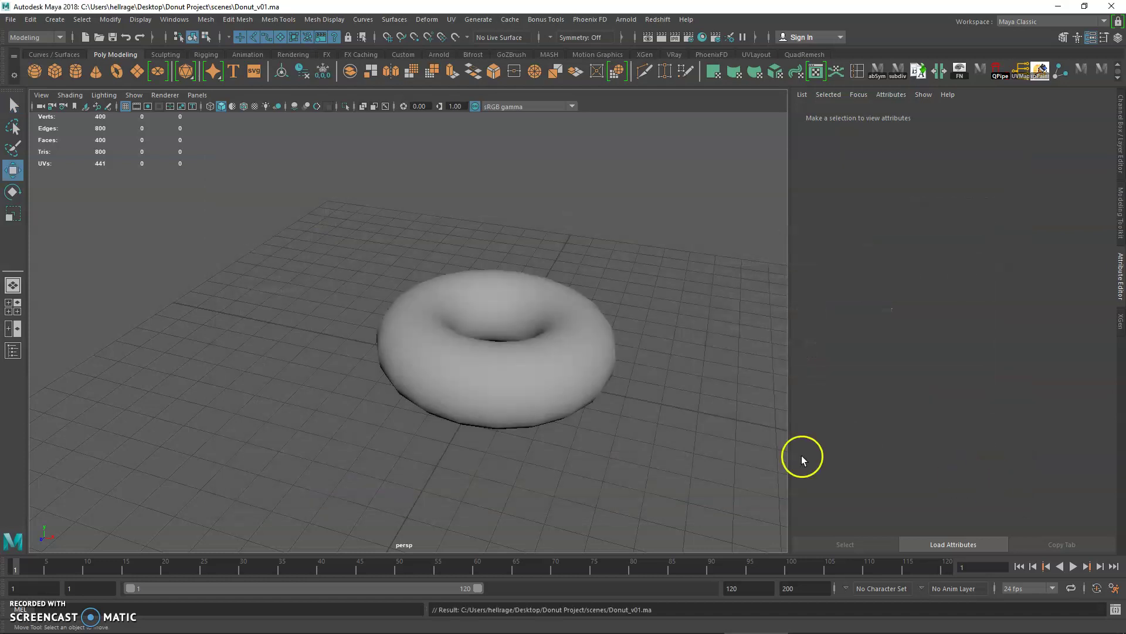